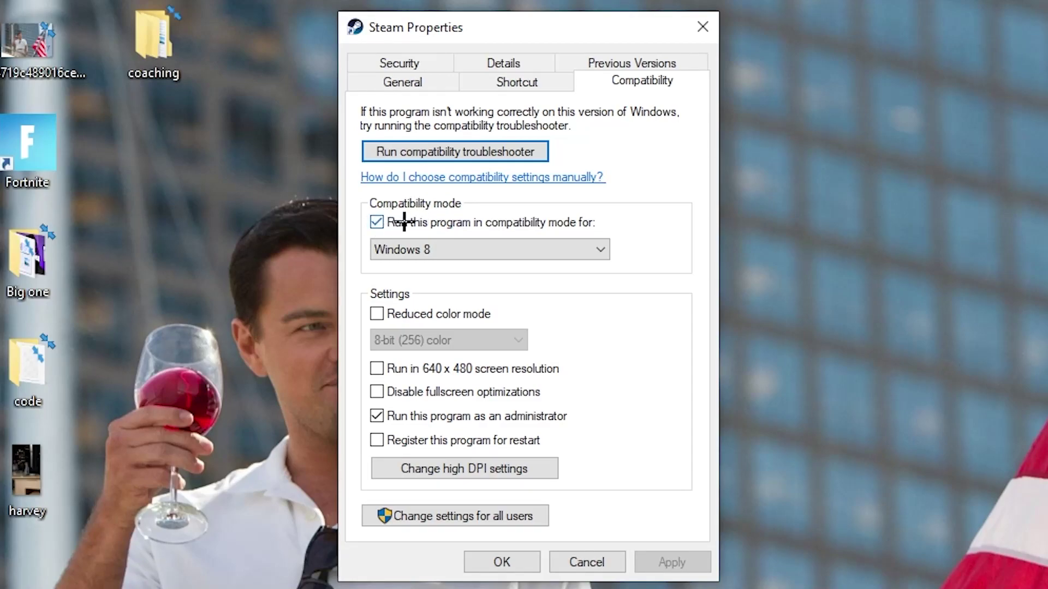
- Keep Windows 8 as Steam's compatibility mode and confirm the shortcut's properties
{"action": "left_click", "coordinate": [586, 243]}
{"action": "left_click", "coordinate": [628, 232]}
{"action": "left_click", "coordinate": [508, 560]}
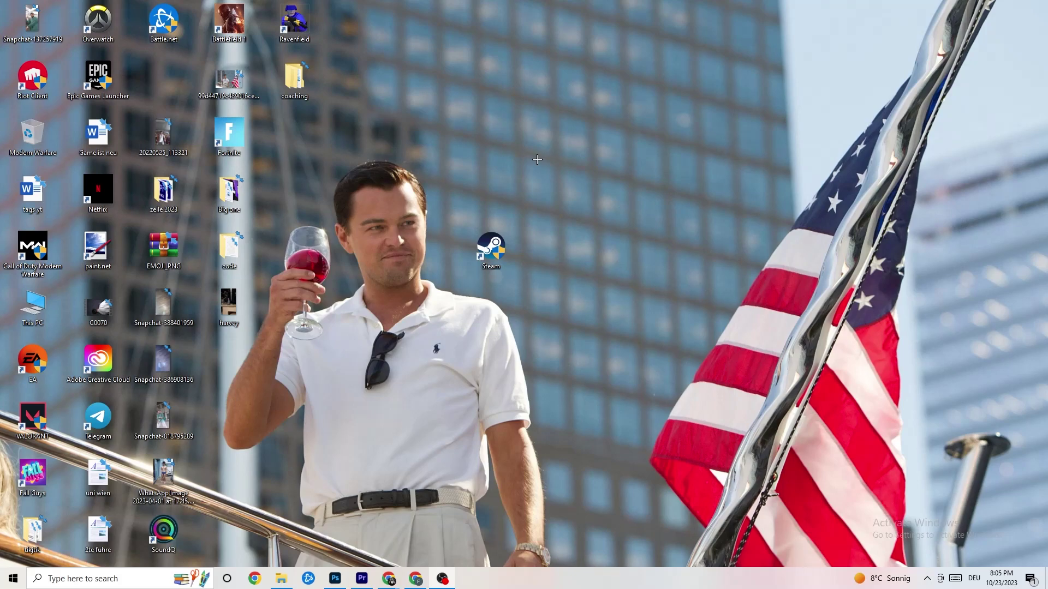
{"action": "left_click_drag", "start_coordinate": [503, 250], "coordinate": [501, 195]}
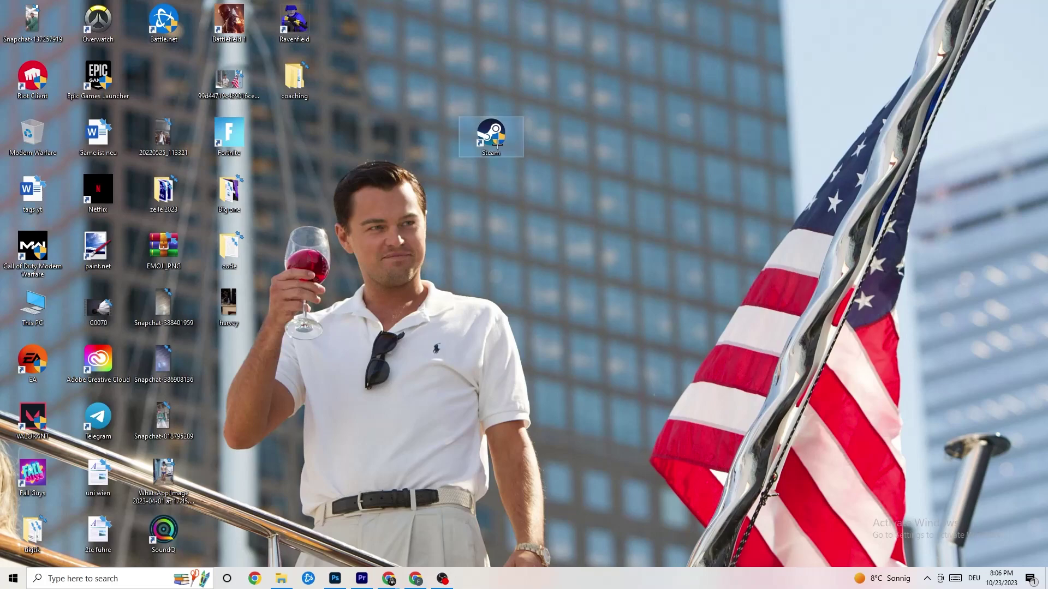
{"action": "left_click_drag", "start_coordinate": [499, 144], "coordinate": [447, 181]}
{"action": "left_click", "coordinate": [454, 149]}
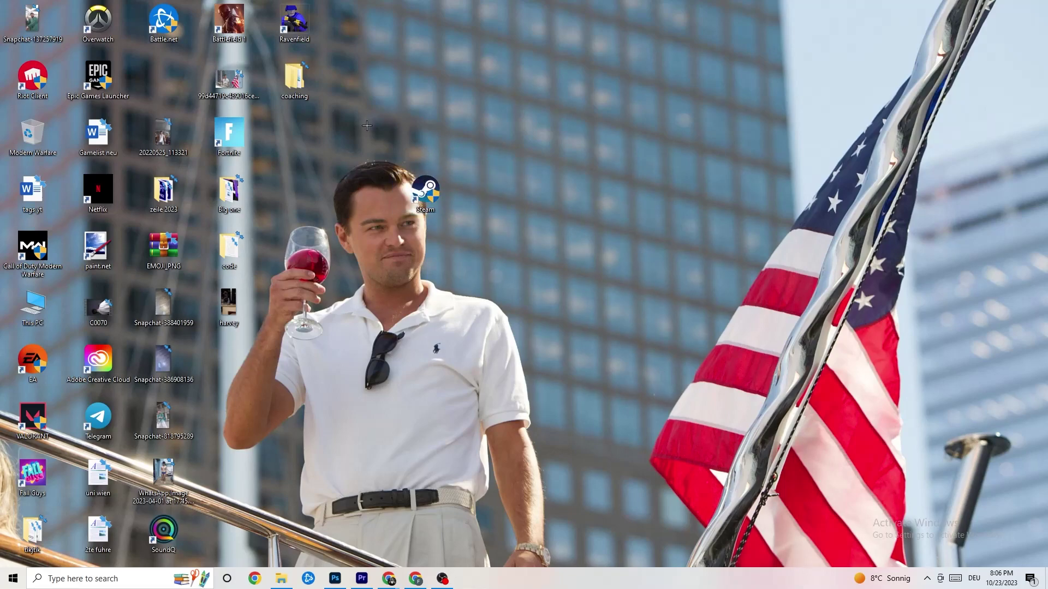
{"action": "left_click_drag", "start_coordinate": [426, 189], "coordinate": [508, 155]}
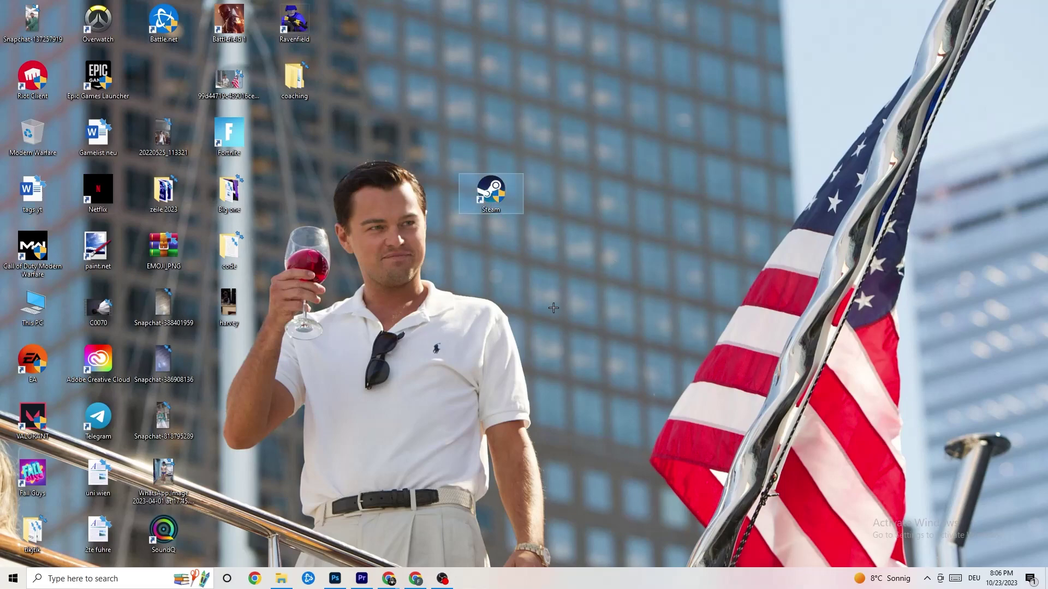
- View the compatibility properties of the Steam desktop shortcut, closing them without making changes
{"action": "right_click", "coordinate": [495, 203]}
{"action": "left_click", "coordinate": [546, 494]}
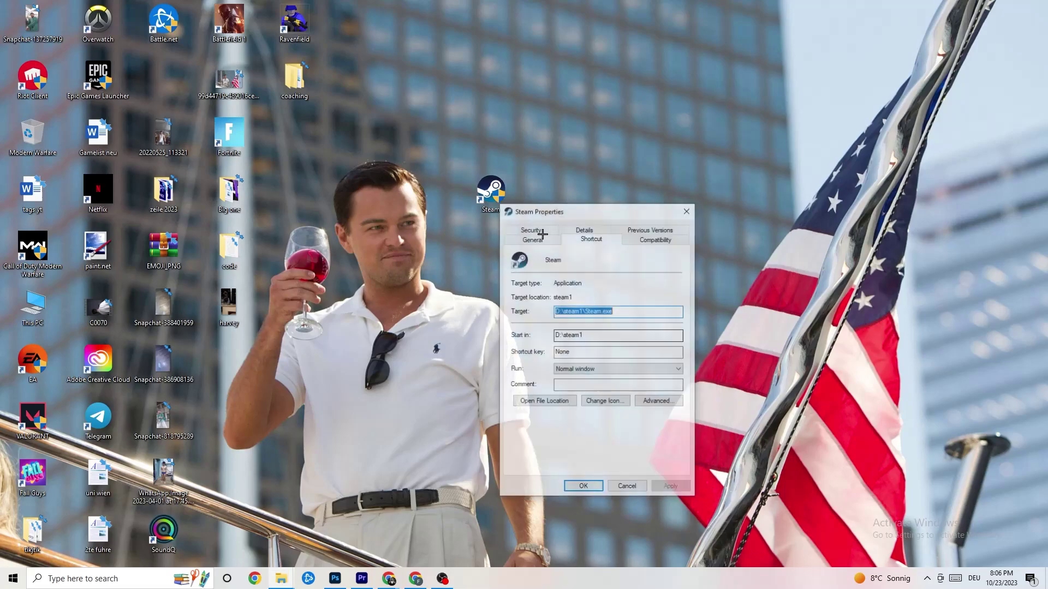
{"action": "left_click", "coordinate": [657, 238]}
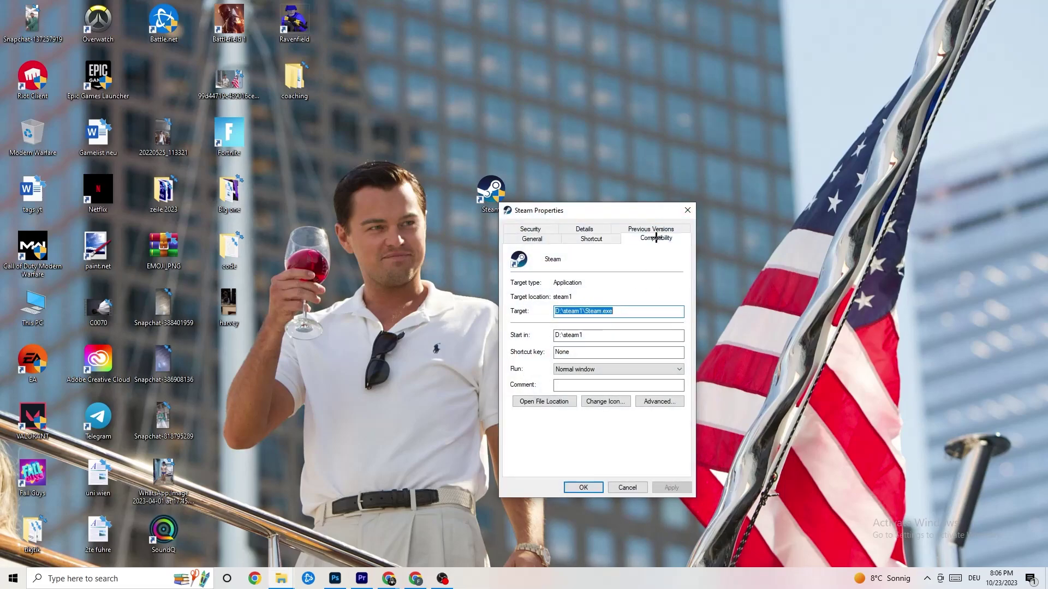
{"action": "left_click", "coordinate": [688, 210]}
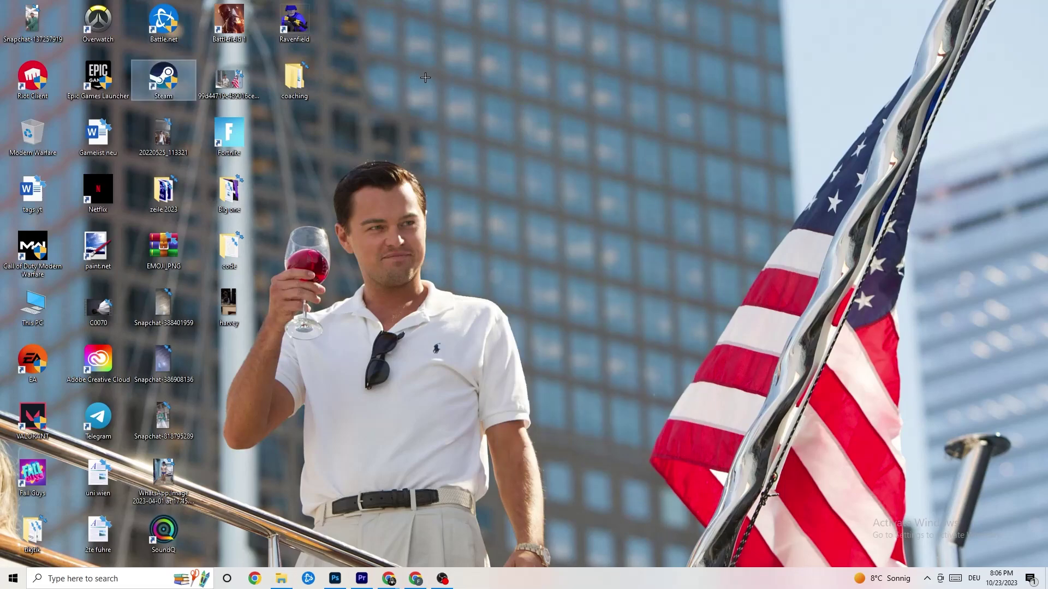
{"action": "left_click", "coordinate": [509, 106]}
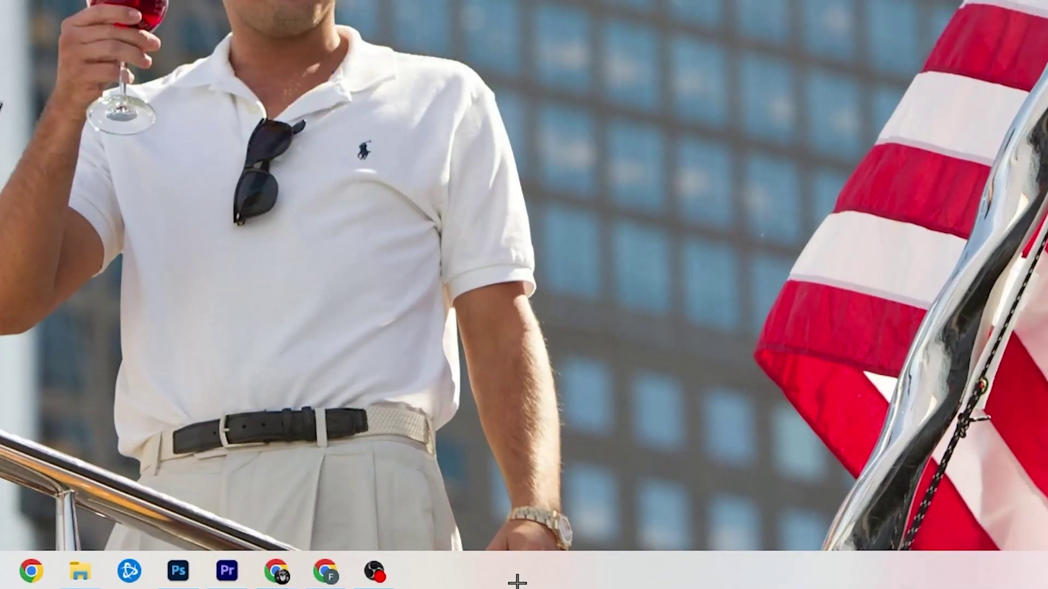
- Open Task Manager and maximize its window
{"action": "right_click", "coordinate": [451, 581]}
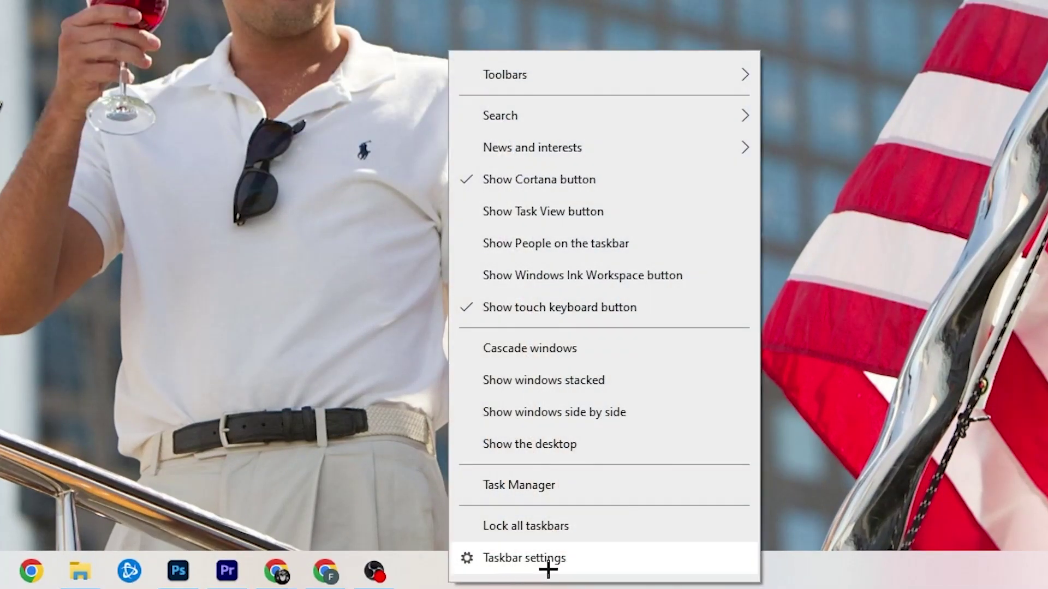
{"action": "left_click", "coordinate": [542, 489]}
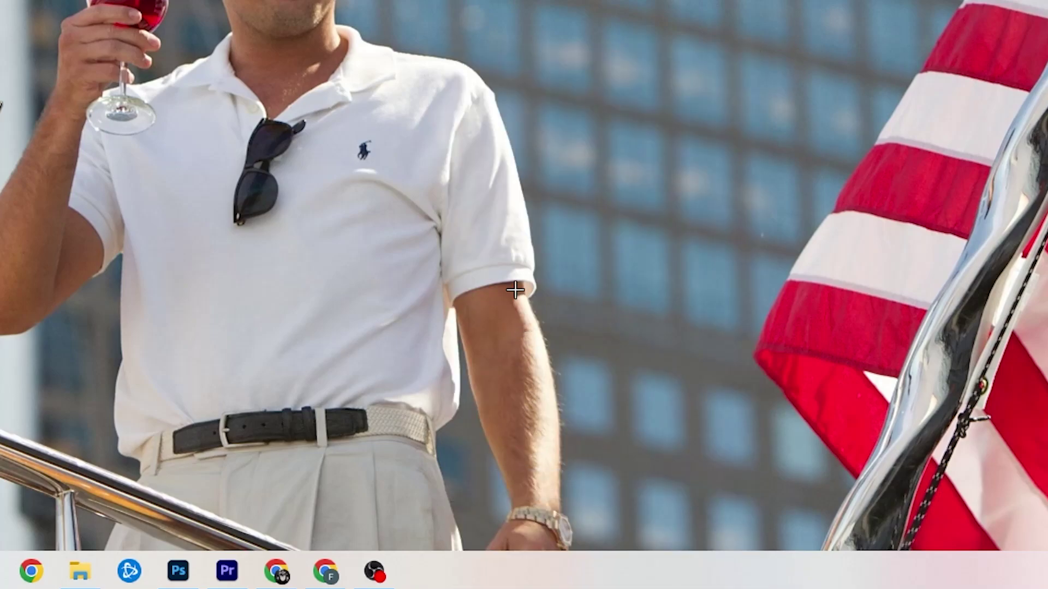
{"action": "double_click", "coordinate": [423, 110]}
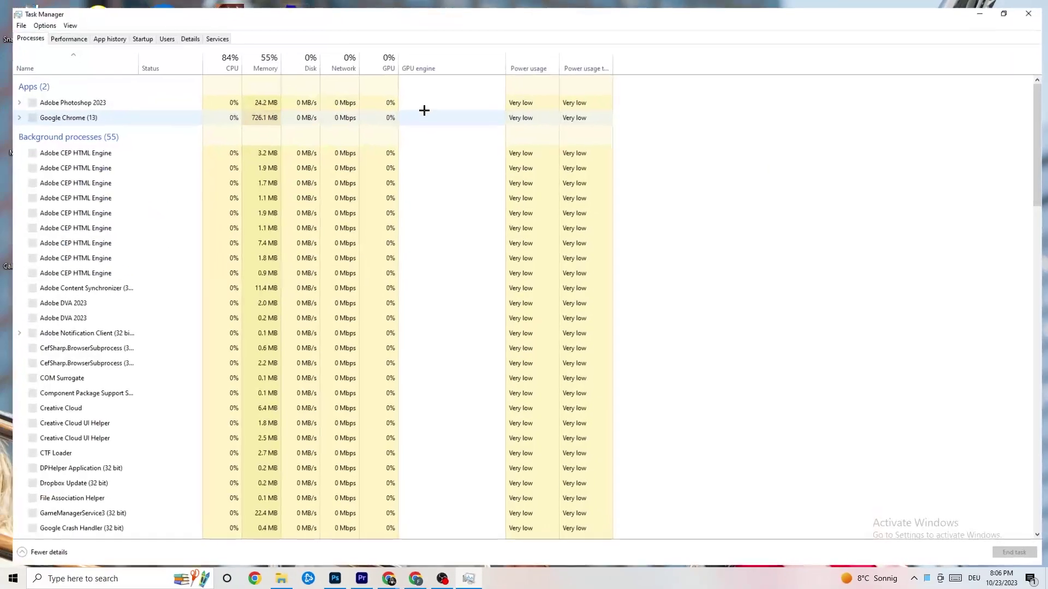
{"action": "left_click_drag", "start_coordinate": [439, 4], "coordinate": [452, 49]}
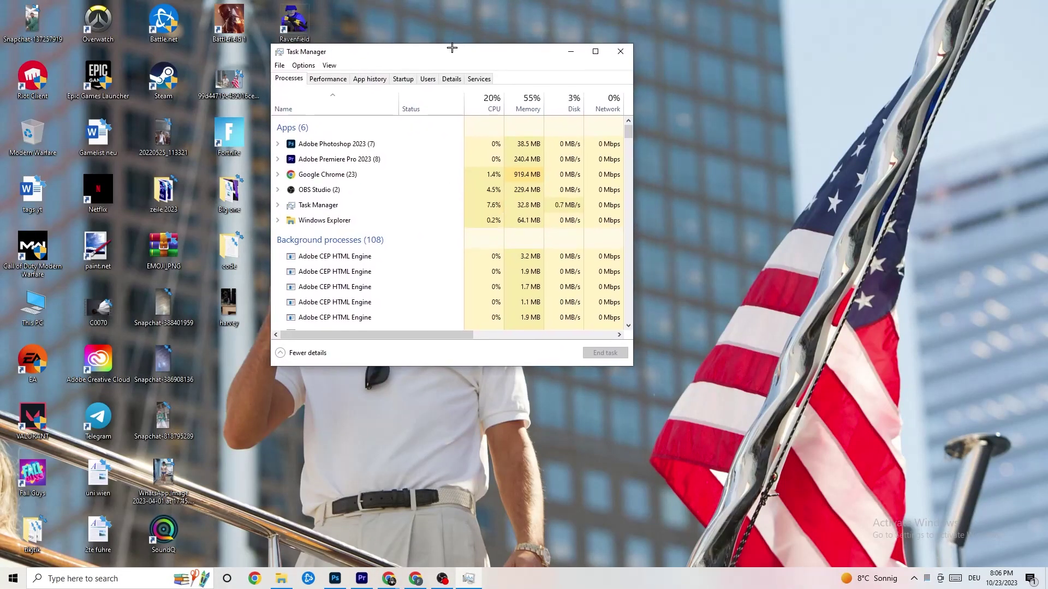
{"action": "left_click", "coordinate": [595, 51]}
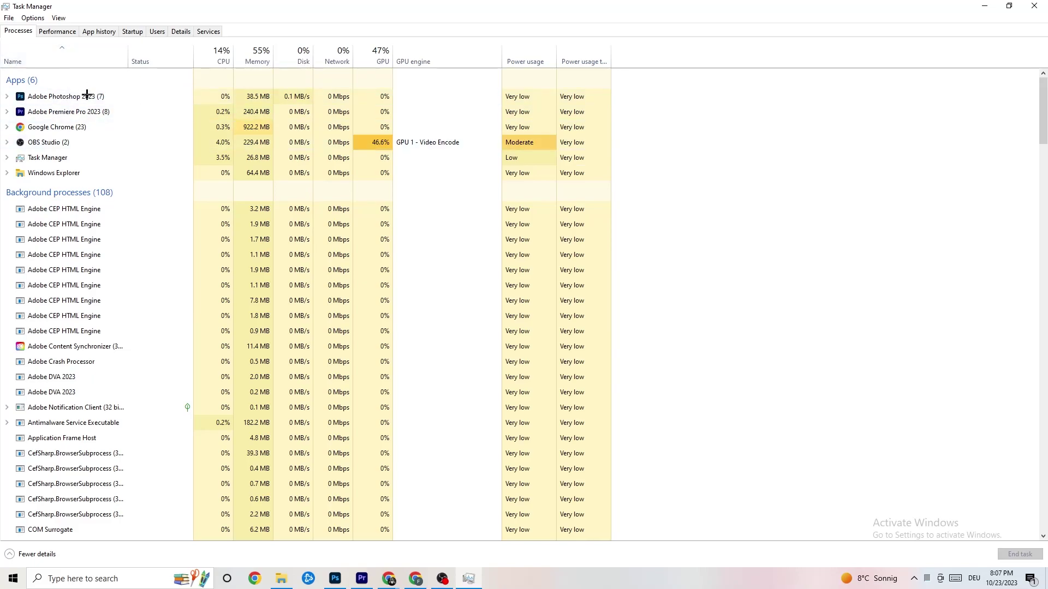
- End the Adobe Photoshop 2023 task in the list of running apps
{"action": "scroll", "coordinate": [139, 297], "scroll_direction": "down", "scroll_amount": 9}
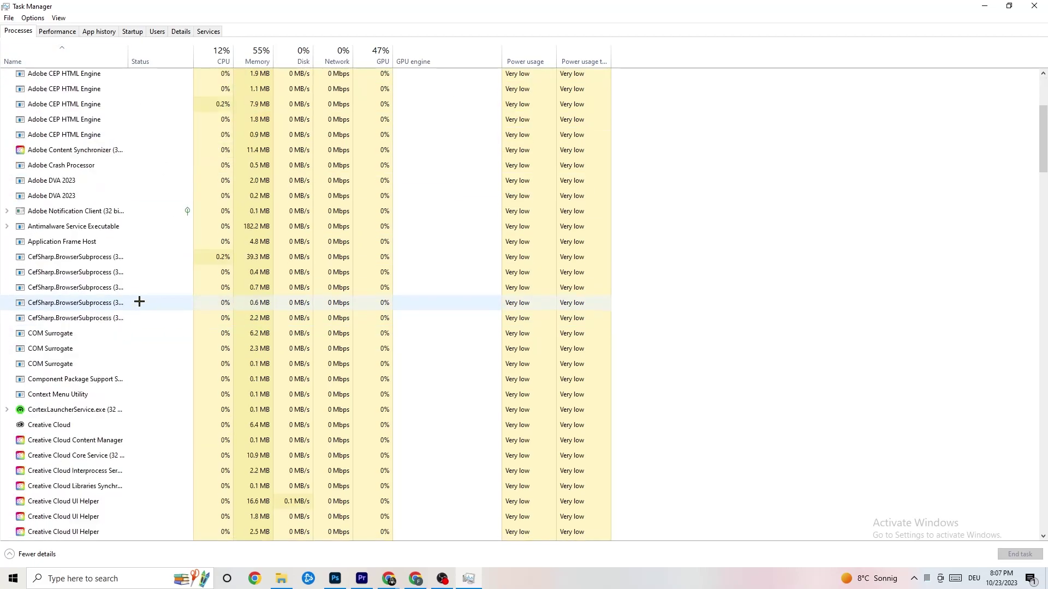
{"action": "scroll", "coordinate": [139, 286], "scroll_direction": "down", "scroll_amount": 9}
{"action": "scroll", "coordinate": [289, 265], "scroll_direction": "up", "scroll_amount": 6}
{"action": "scroll", "coordinate": [289, 265], "scroll_direction": "up", "scroll_amount": 12}
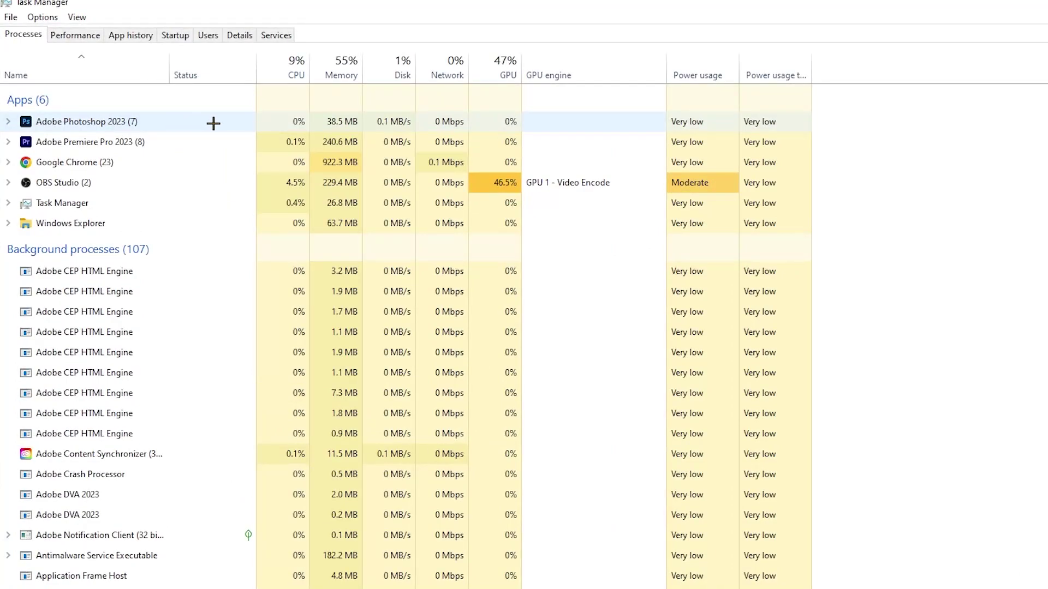
{"action": "right_click", "coordinate": [355, 120]}
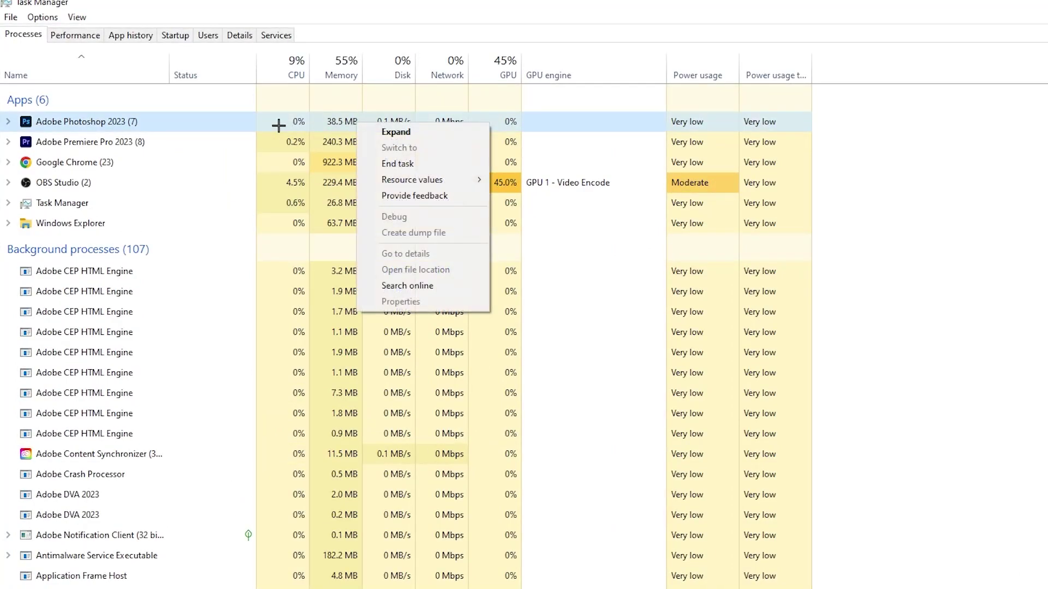
{"action": "right_click", "coordinate": [191, 127]}
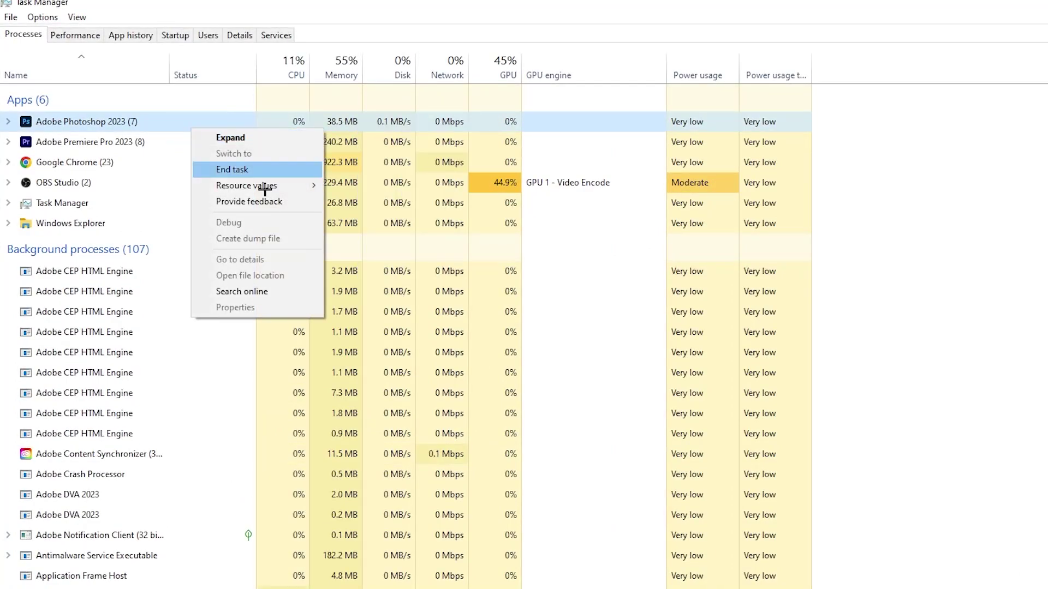
{"action": "left_click", "coordinate": [276, 169]}
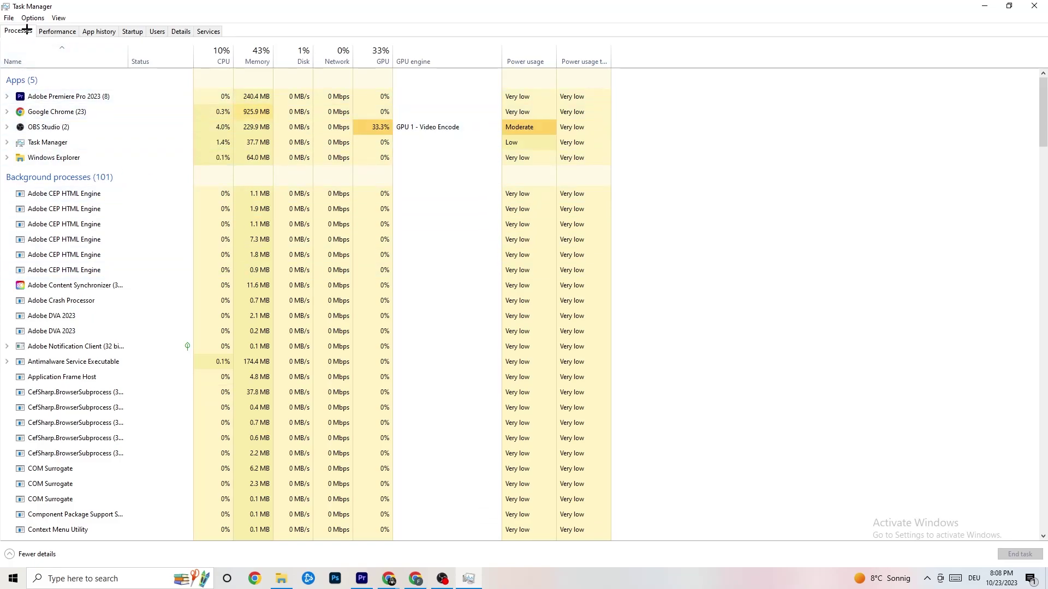
- Examine the priority options for the Adobe Premiere Pro process in the detailed process list without changing them
{"action": "left_click", "coordinate": [181, 31]}
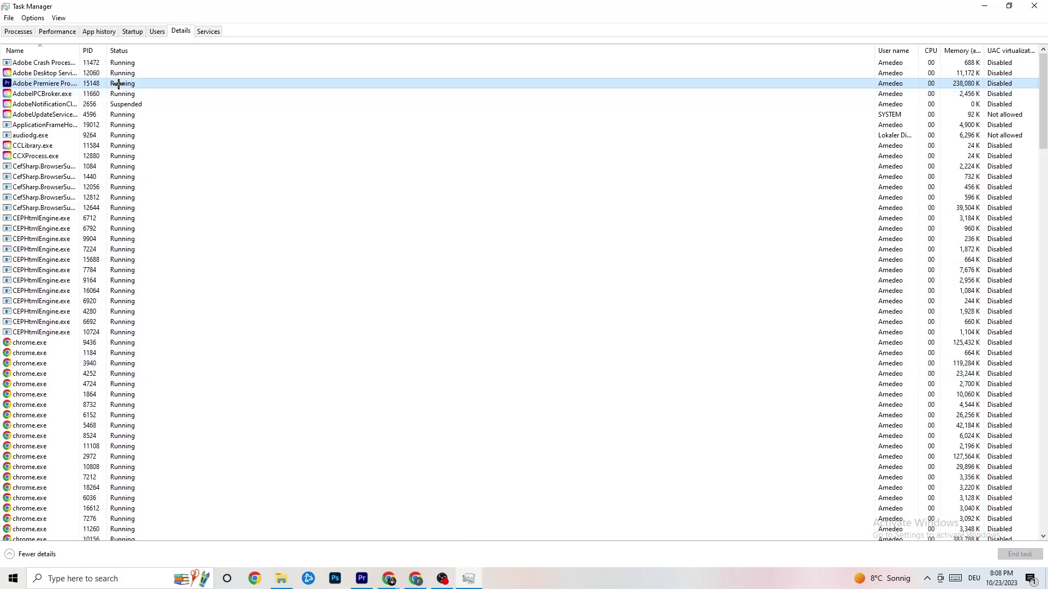
{"action": "right_click", "coordinate": [118, 84]}
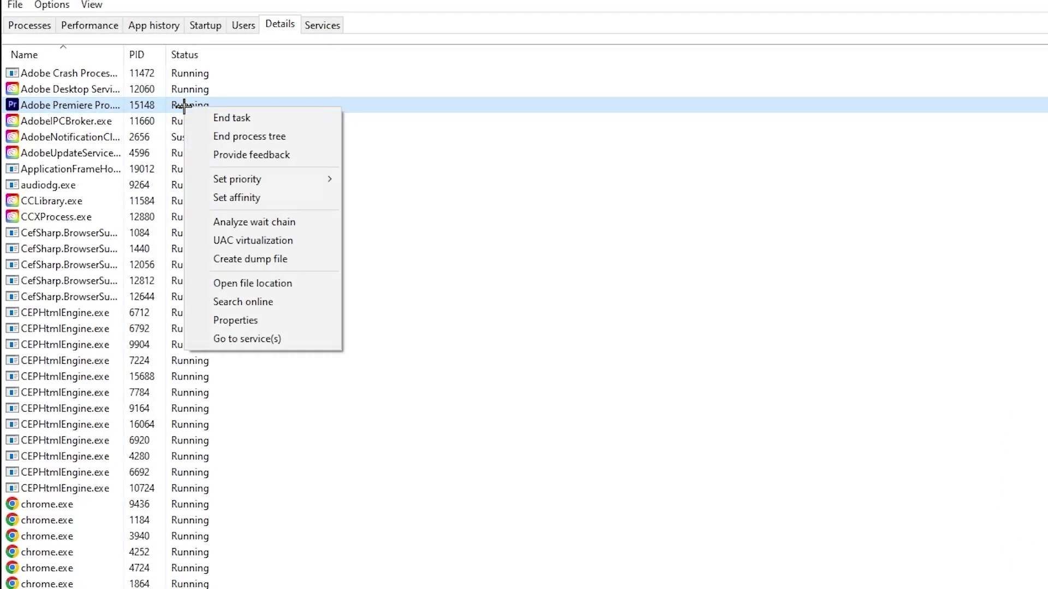
{"action": "mouse_move", "coordinate": [283, 179]}
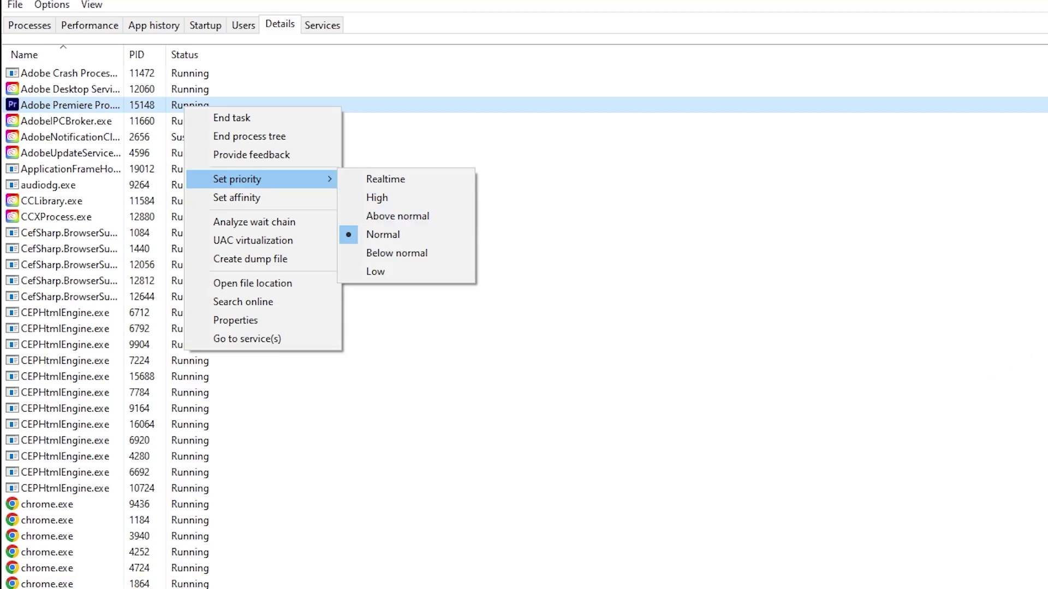
{"action": "left_click", "coordinate": [387, 74]}
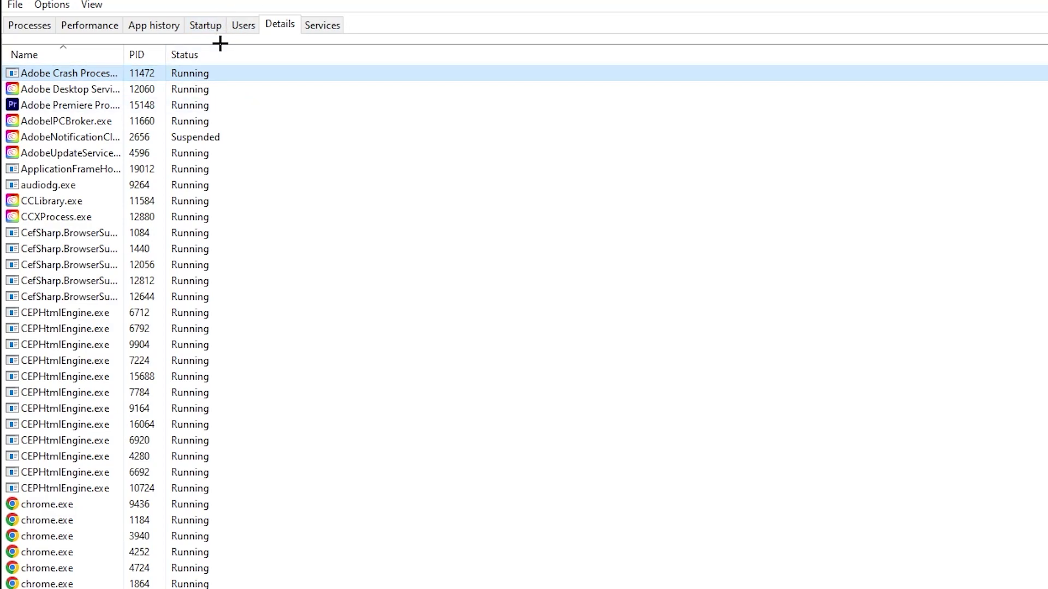
- Review the startup apps and the options for Adobe Updater Startup Utility, closing Task Manager when done
{"action": "left_click", "coordinate": [206, 23]}
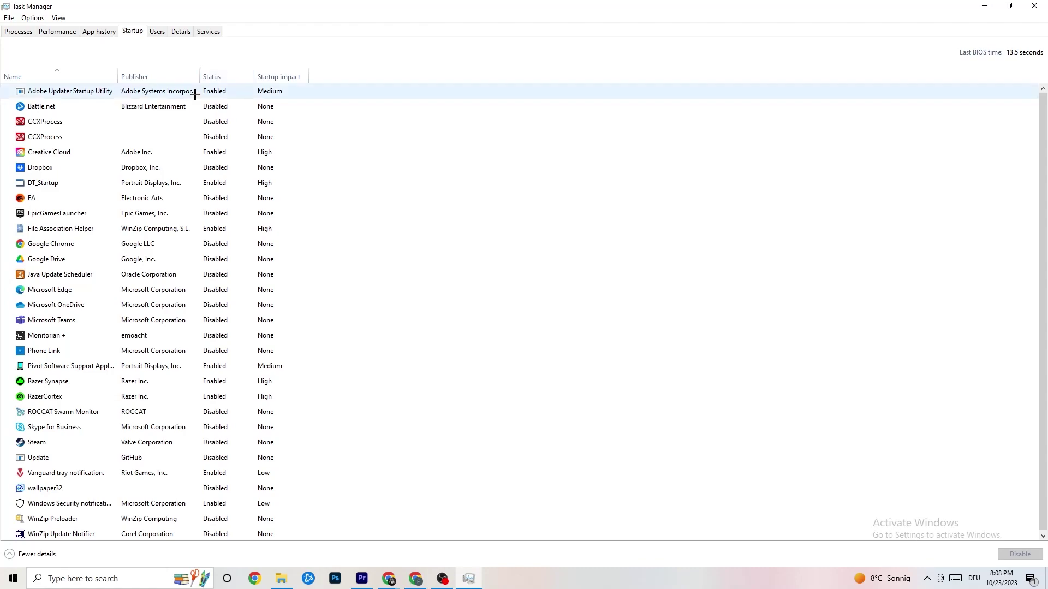
{"action": "right_click", "coordinate": [225, 96]}
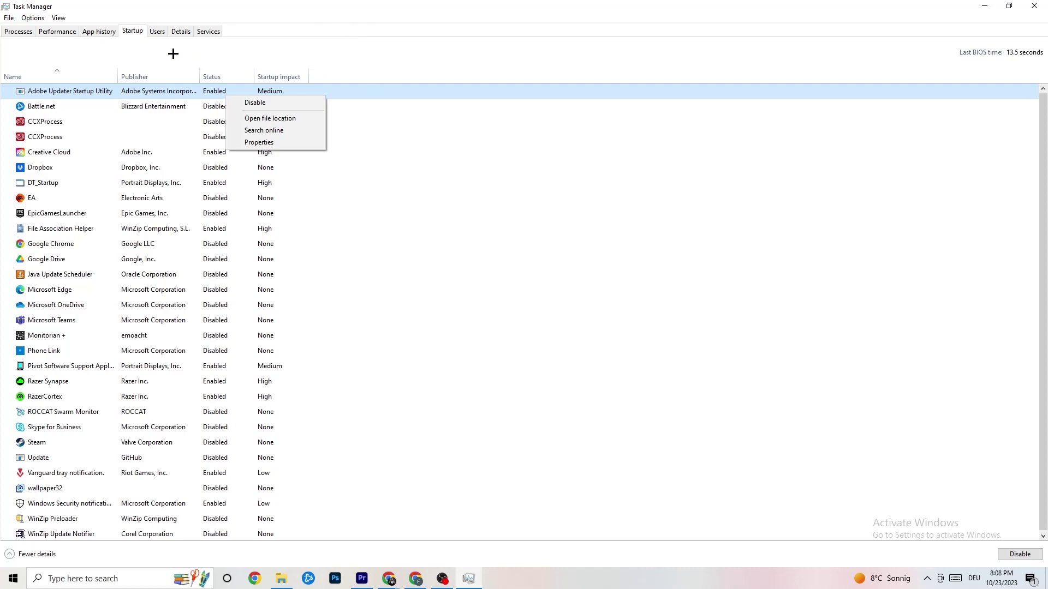
{"action": "left_click", "coordinate": [601, 39]}
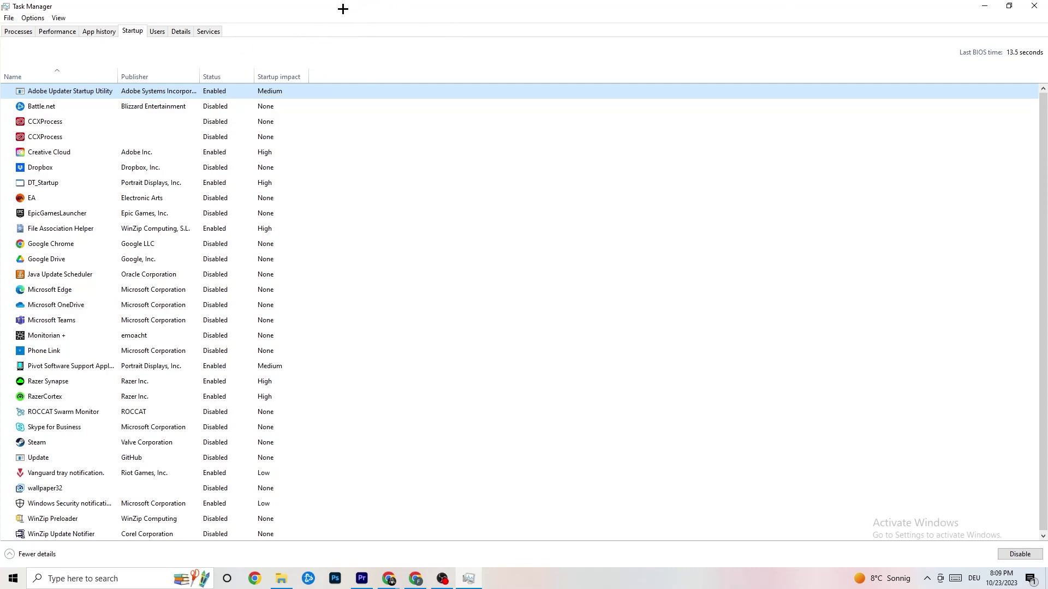
{"action": "left_click", "coordinate": [1034, 5]}
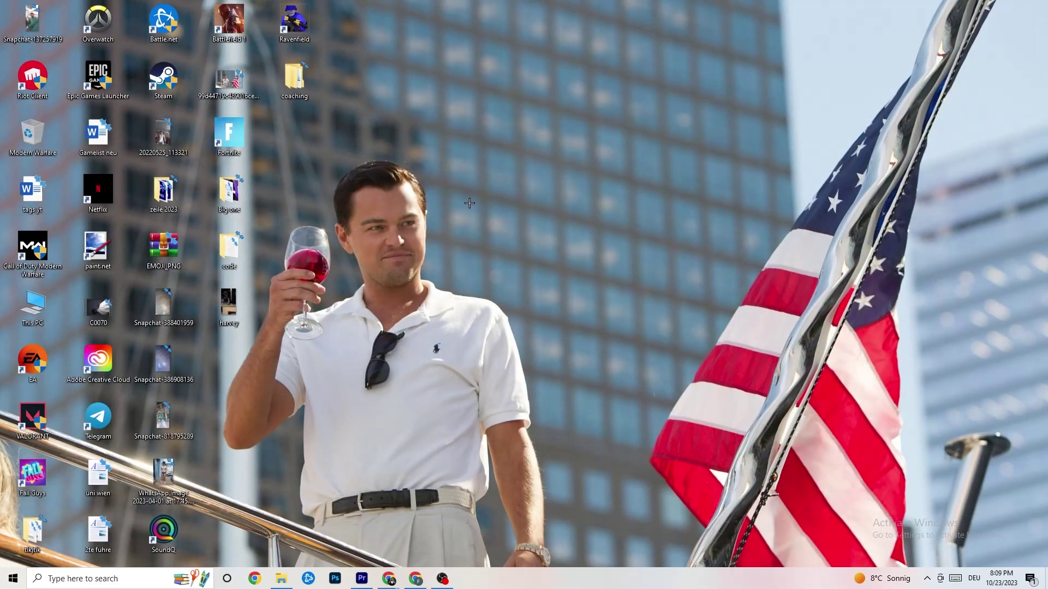
- Open the Windows display settings and keep the size of text, apps and other items at 100% (Recommended)
{"action": "left_click", "coordinate": [13, 578]}
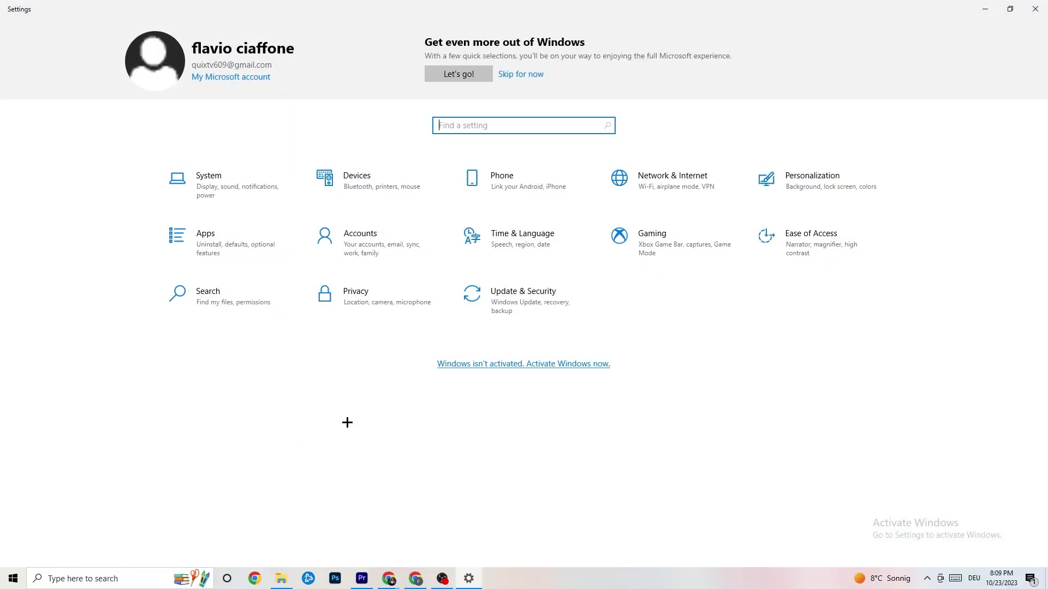
{"action": "left_click", "coordinate": [246, 187]}
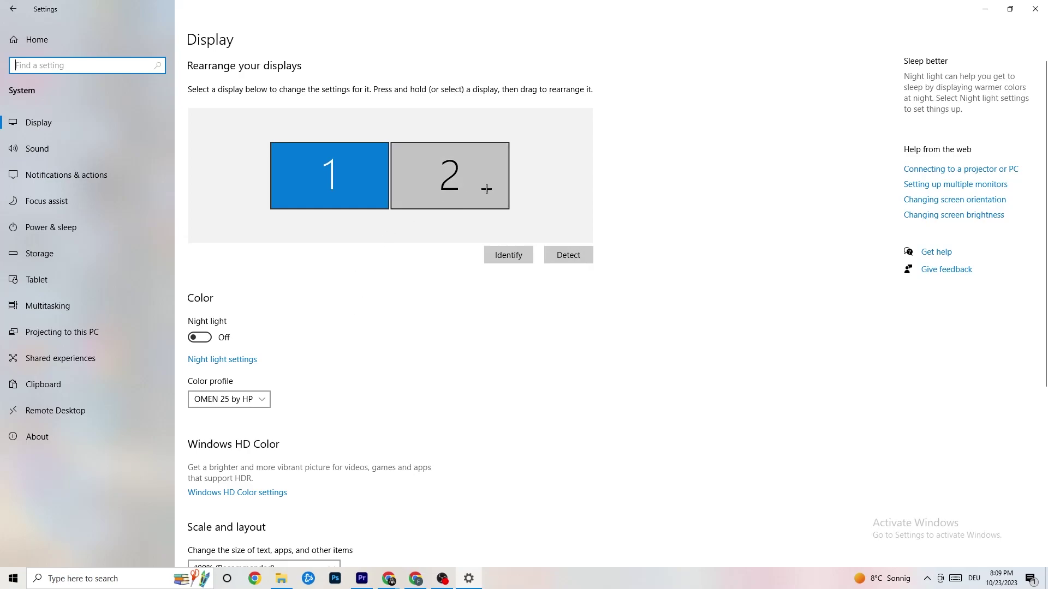
{"action": "scroll", "coordinate": [588, 202], "scroll_direction": "down", "scroll_amount": 4}
{"action": "scroll", "coordinate": [590, 213], "scroll_direction": "up", "scroll_amount": 4}
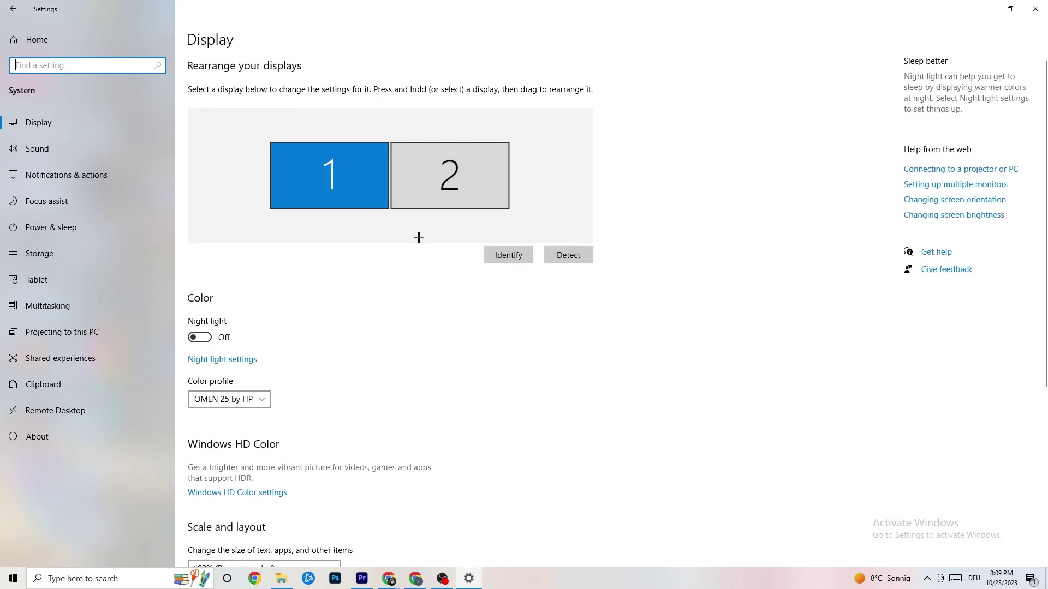
{"action": "scroll", "coordinate": [420, 232], "scroll_direction": "down", "scroll_amount": 4}
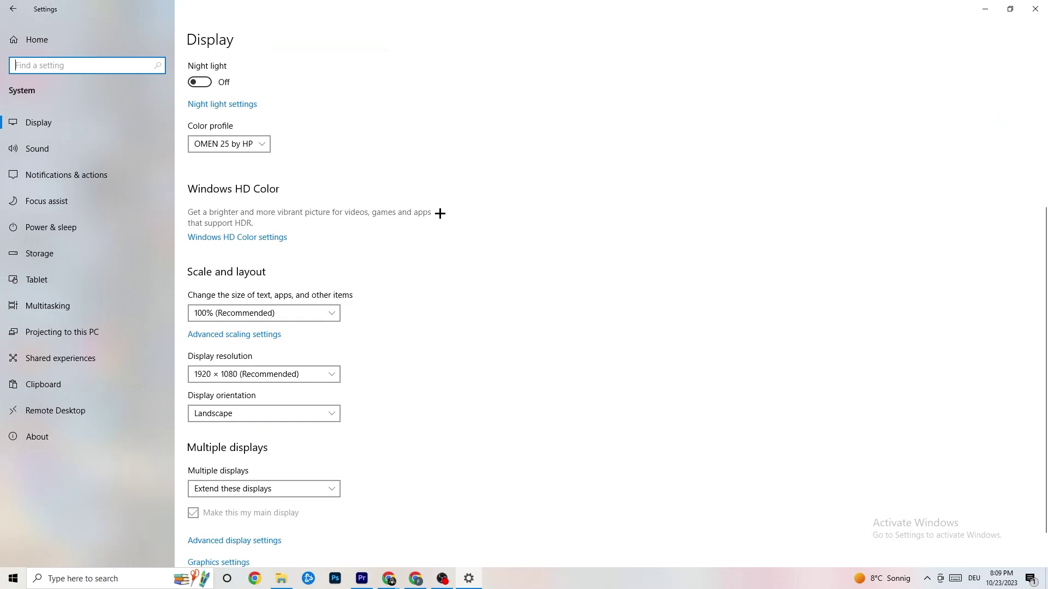
{"action": "left_click", "coordinate": [330, 314]}
{"action": "left_click", "coordinate": [270, 319]}
{"action": "left_click", "coordinate": [270, 319]}
{"action": "left_click", "coordinate": [513, 269]}
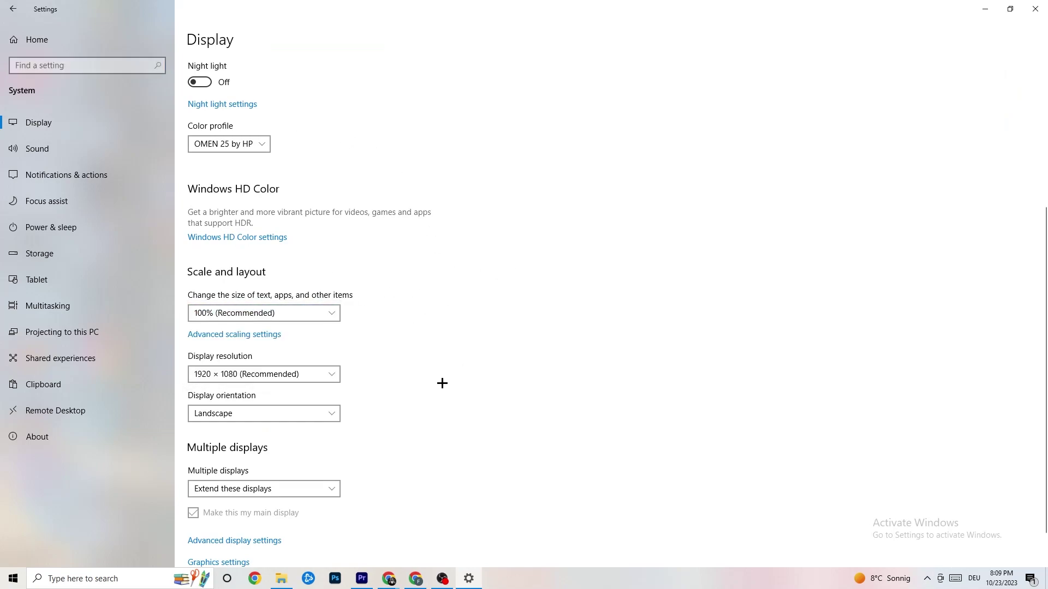
- Check the available display resolutions, keeping 1920 × 1080 (Recommended)
{"action": "left_click", "coordinate": [313, 379]}
{"action": "left_click", "coordinate": [460, 325]}
{"action": "scroll", "coordinate": [456, 303], "scroll_direction": "down", "scroll_amount": 2}
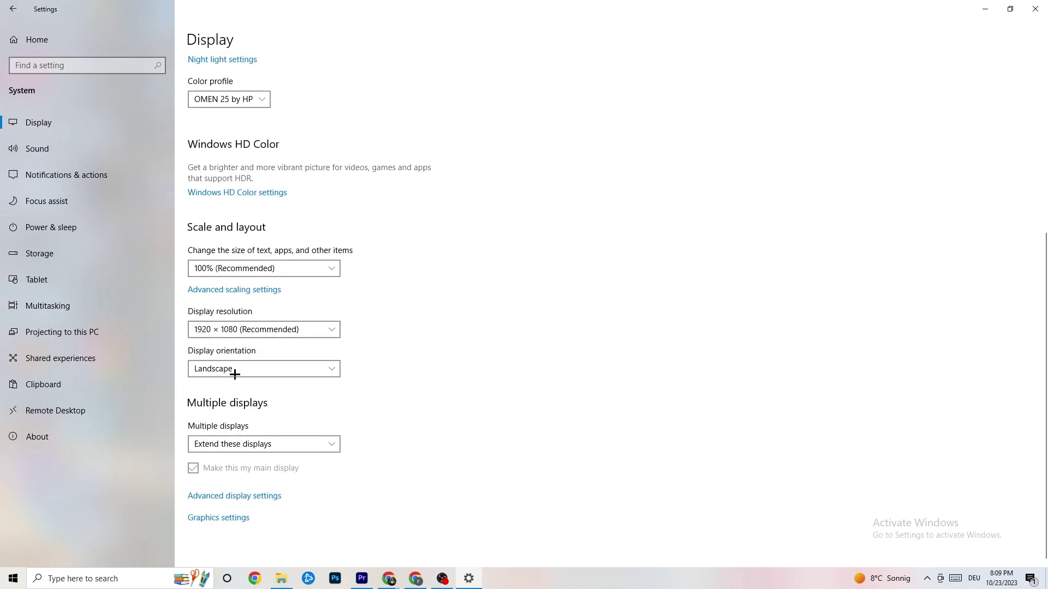
- Review the available power plans in the additional power settings, closing Power Options without changing the plan
{"action": "left_click", "coordinate": [103, 227]}
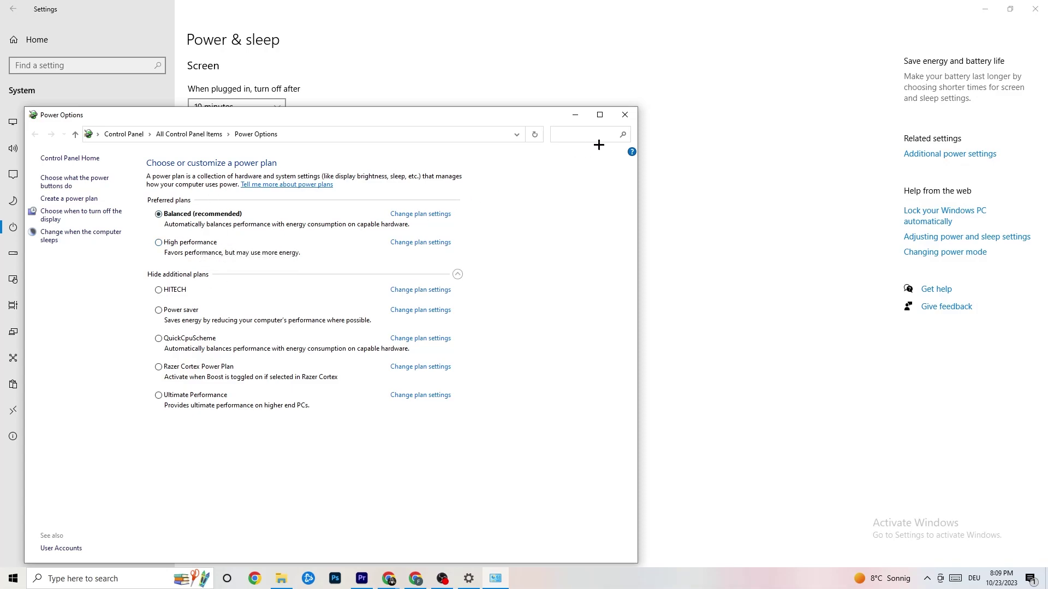
{"action": "left_click", "coordinate": [625, 116]}
- Open the Storage Sense configuration in the storage settings and check its run frequency options, keeping Every week
{"action": "left_click", "coordinate": [67, 261]}
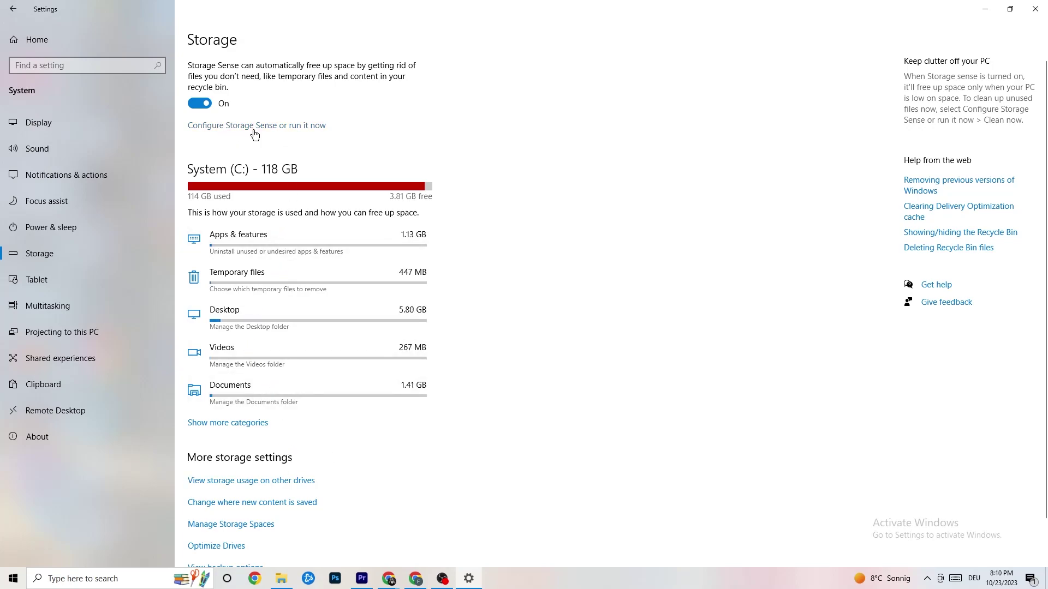
{"action": "left_click", "coordinate": [289, 128]}
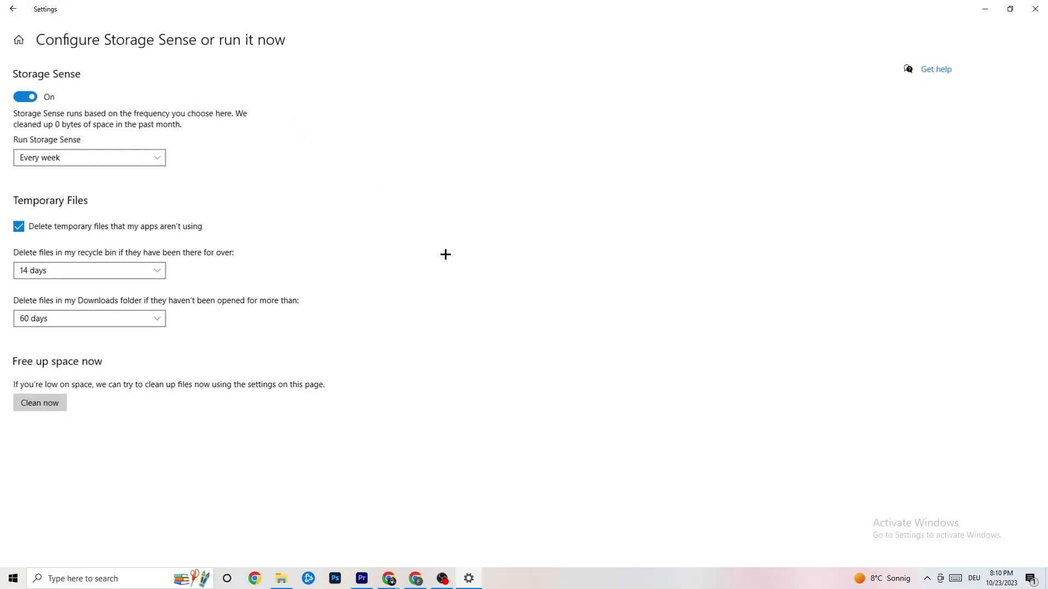
{"action": "left_click", "coordinate": [131, 157]}
{"action": "left_click", "coordinate": [326, 156]}
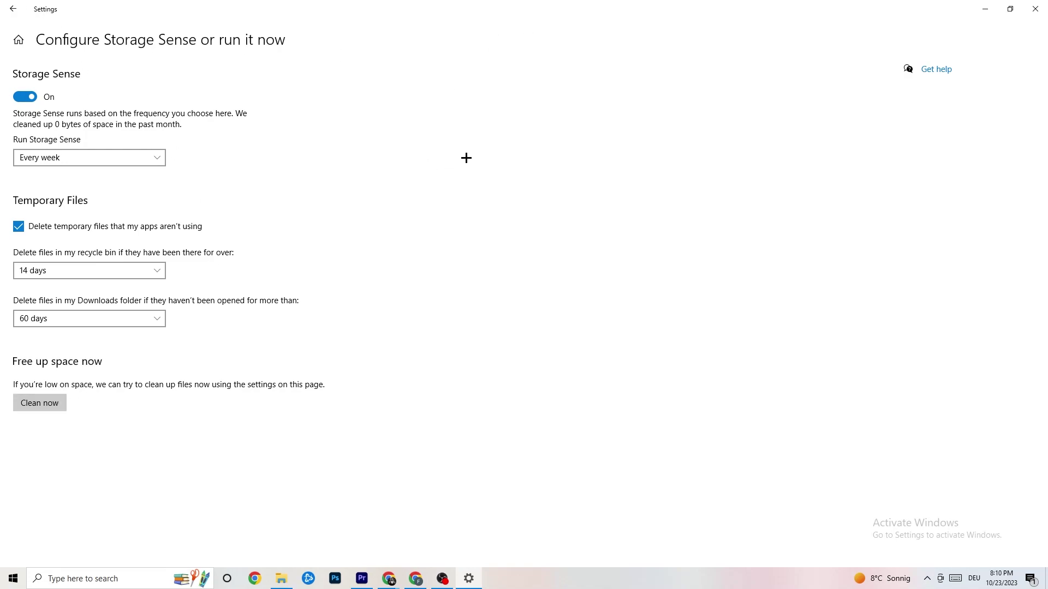
{"action": "left_click", "coordinate": [17, 12]}
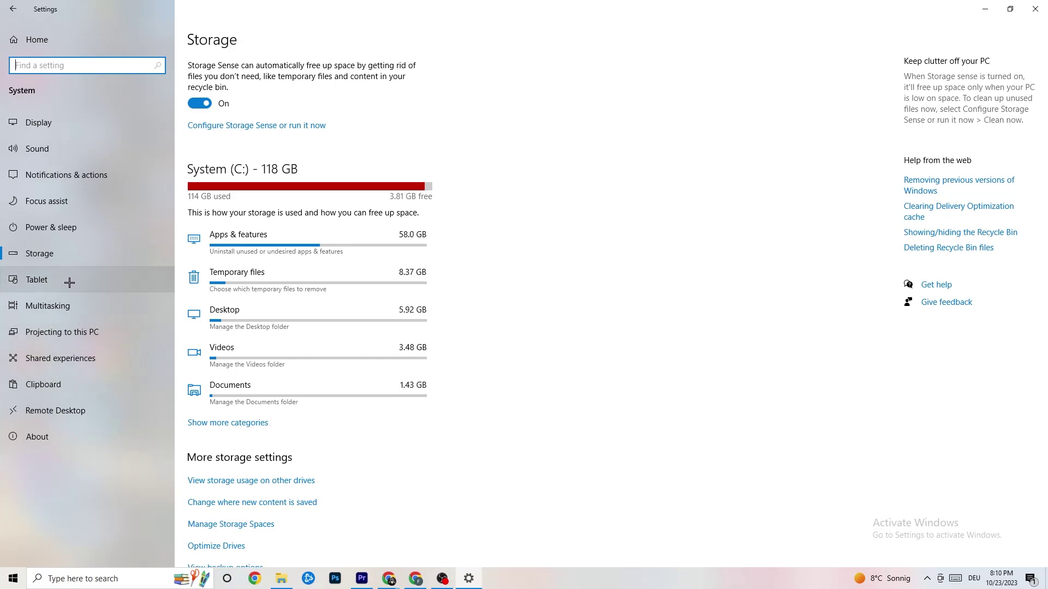
- Review the Windows gaming settings for Xbox Game Bar, Captures and Game Mode without changing them
{"action": "left_click", "coordinate": [13, 9]}
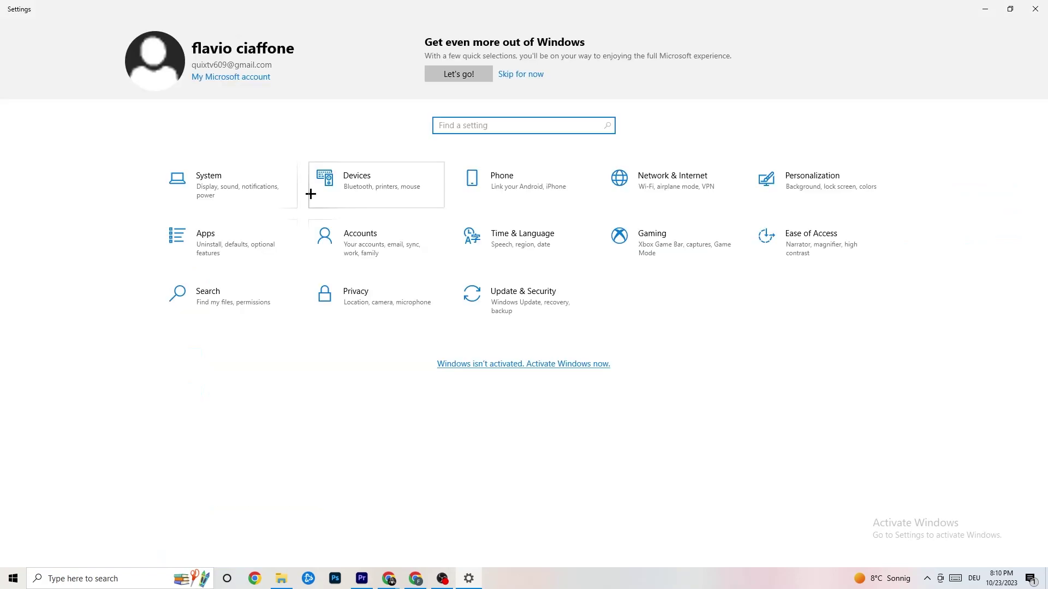
{"action": "left_click", "coordinate": [670, 260]}
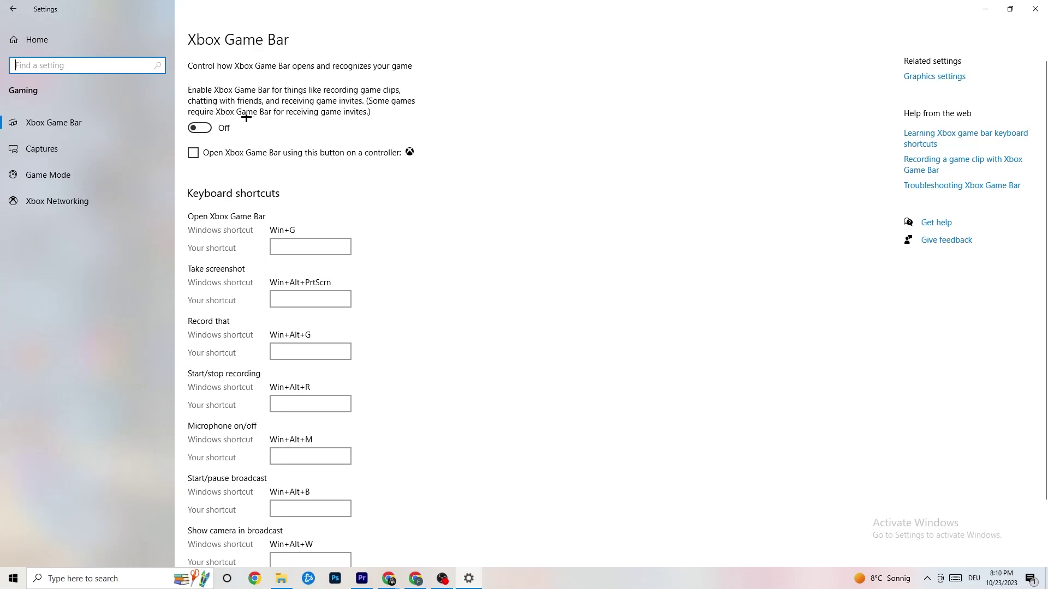
{"action": "left_click", "coordinate": [95, 149]}
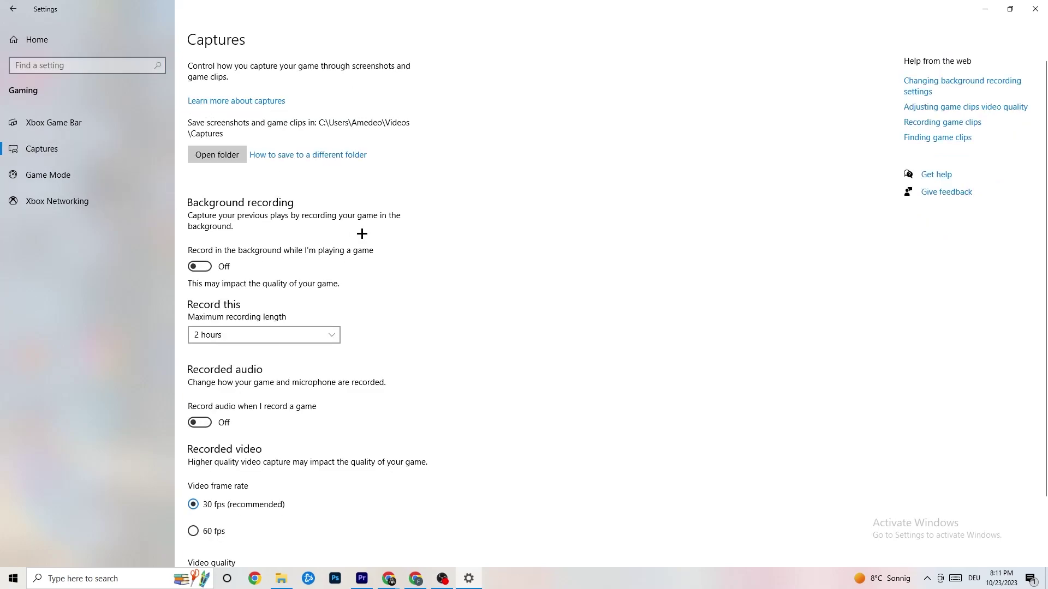
{"action": "scroll", "coordinate": [363, 232], "scroll_direction": "down", "scroll_amount": 2}
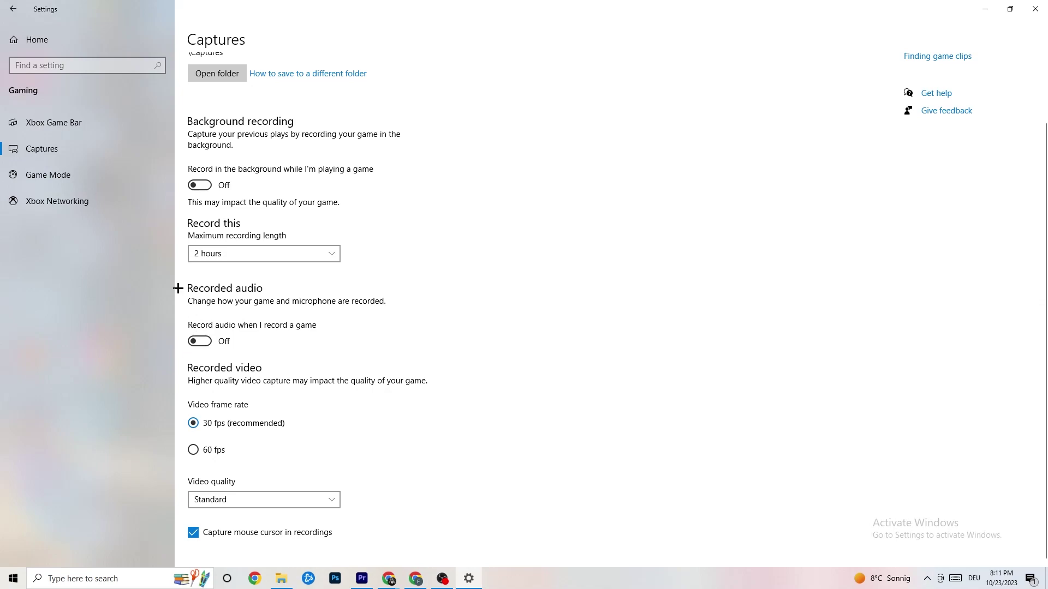
{"action": "left_click", "coordinate": [69, 172]}
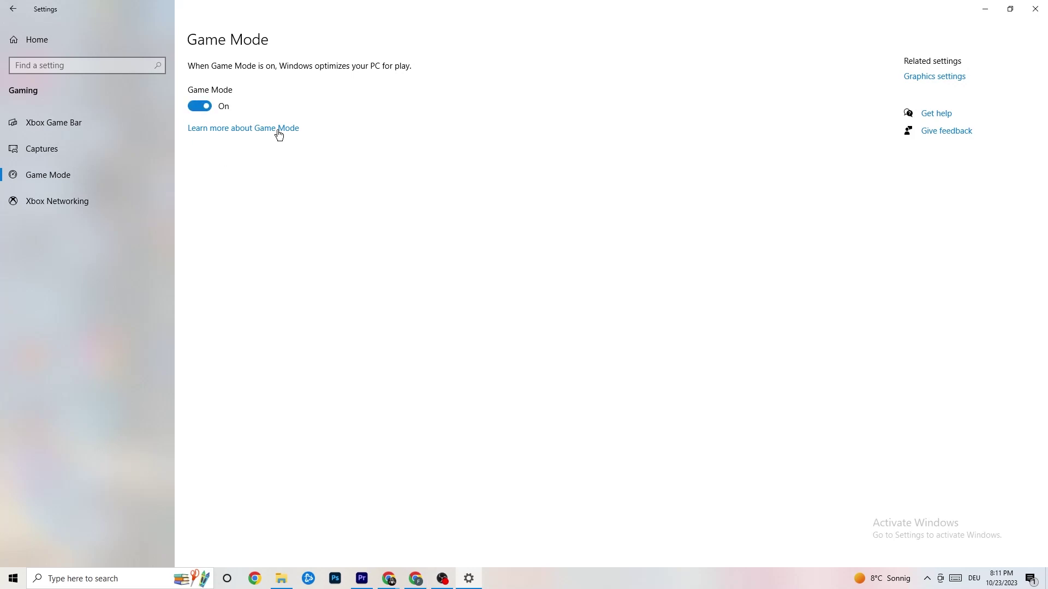
- Review the Windows Update and Troubleshoot pages under Update & Security, closing Settings when done
{"action": "left_click", "coordinate": [36, 39]}
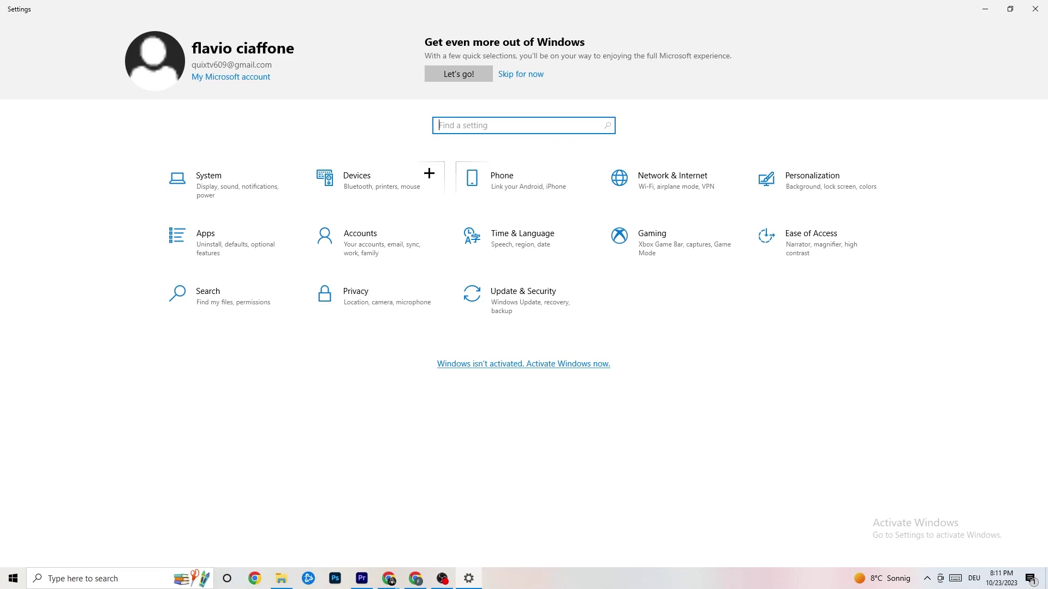
{"action": "left_click", "coordinate": [531, 295]}
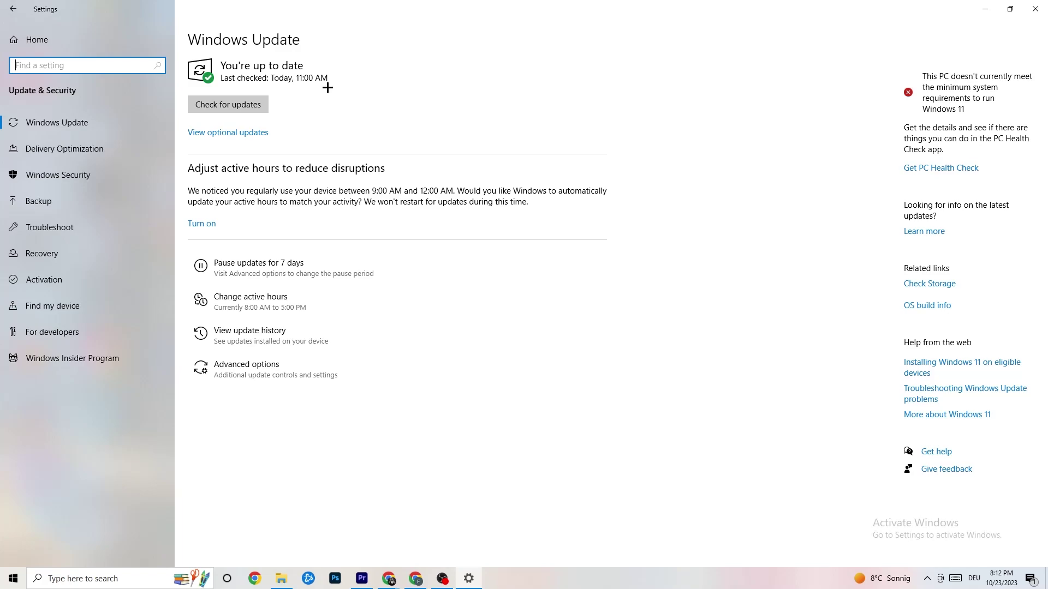
{"action": "left_click", "coordinate": [81, 121]}
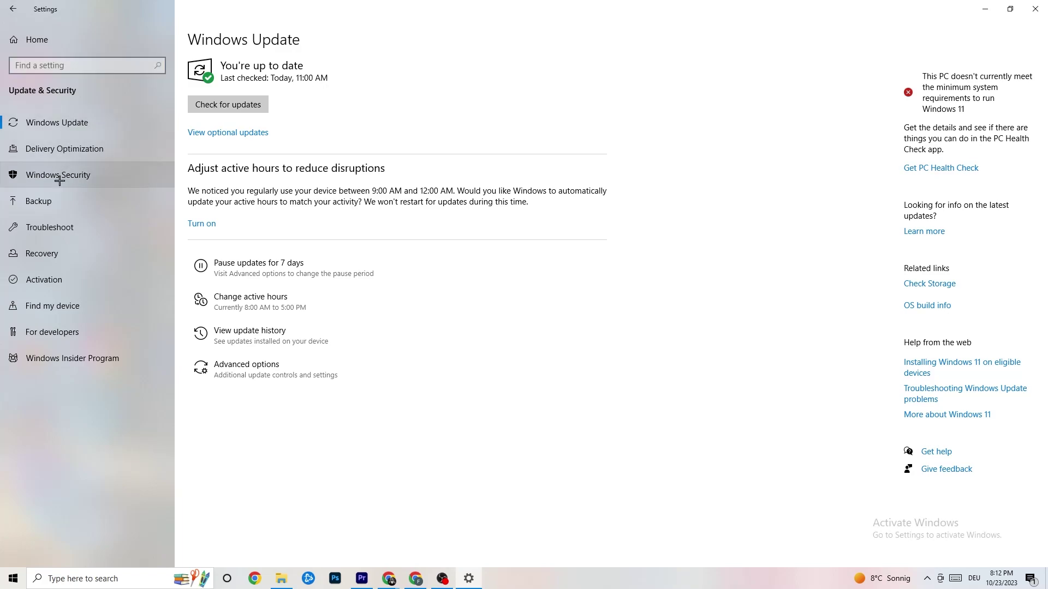
{"action": "left_click", "coordinate": [57, 220]}
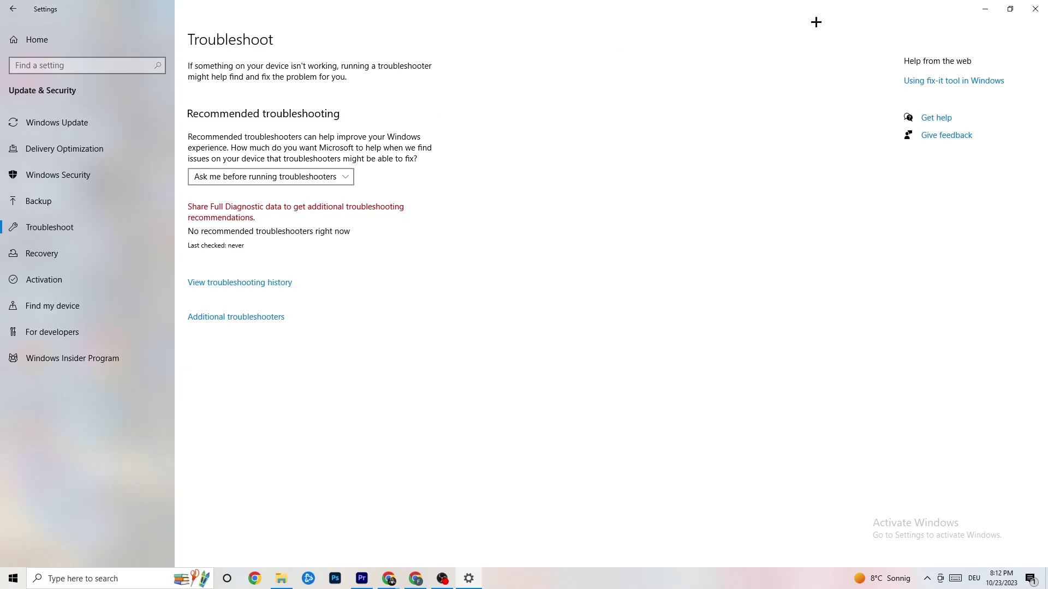
{"action": "left_click", "coordinate": [1036, 8]}
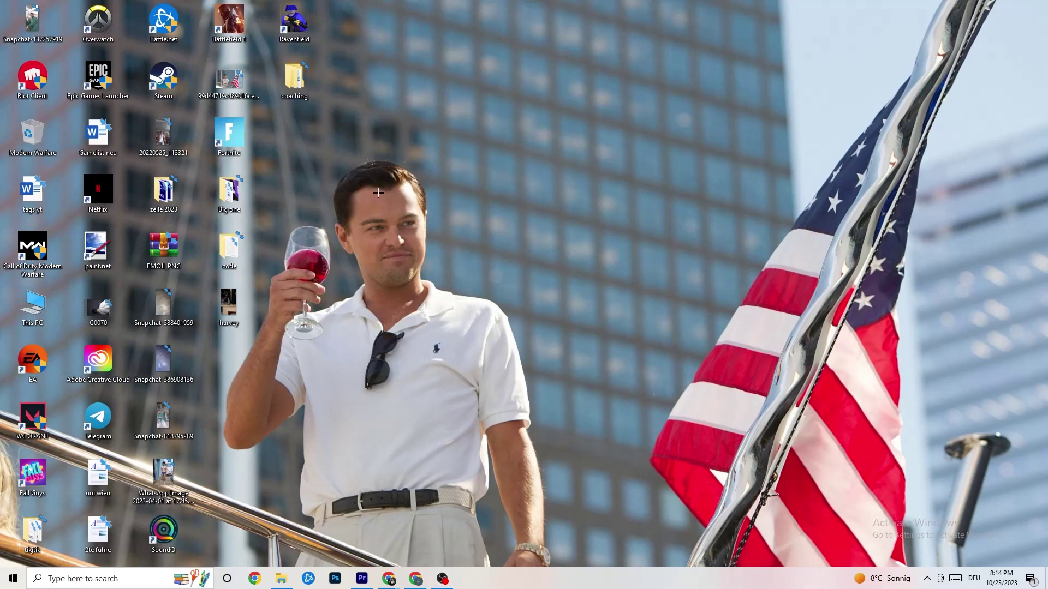
- Open NVIDIA Control Panel from the desktop and examine the image rendering choices under Adjust Image Settings with Preview
{"action": "right_click", "coordinate": [469, 141]}
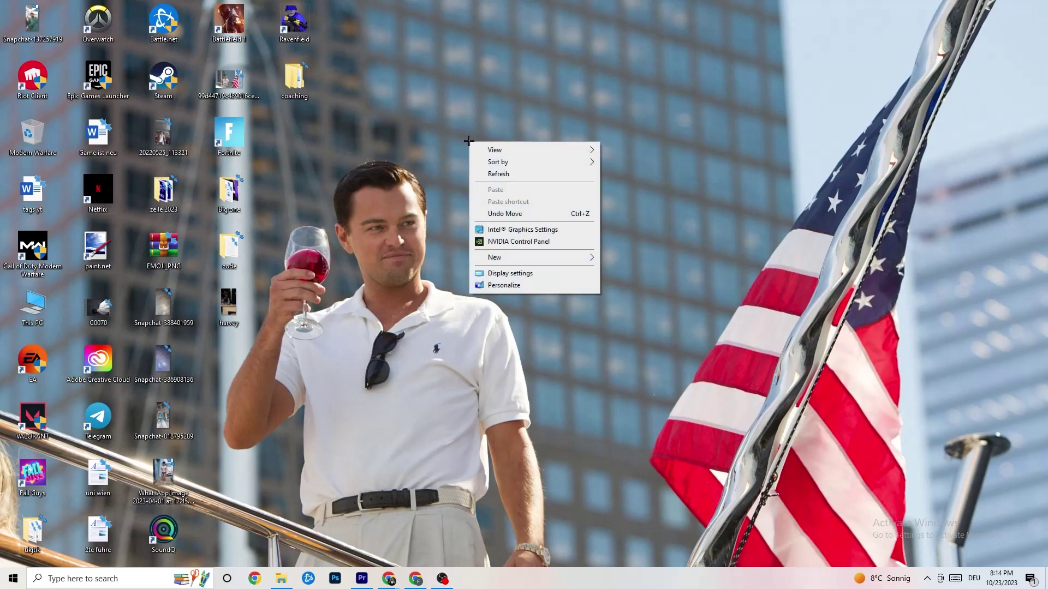
{"action": "left_click", "coordinate": [508, 242]}
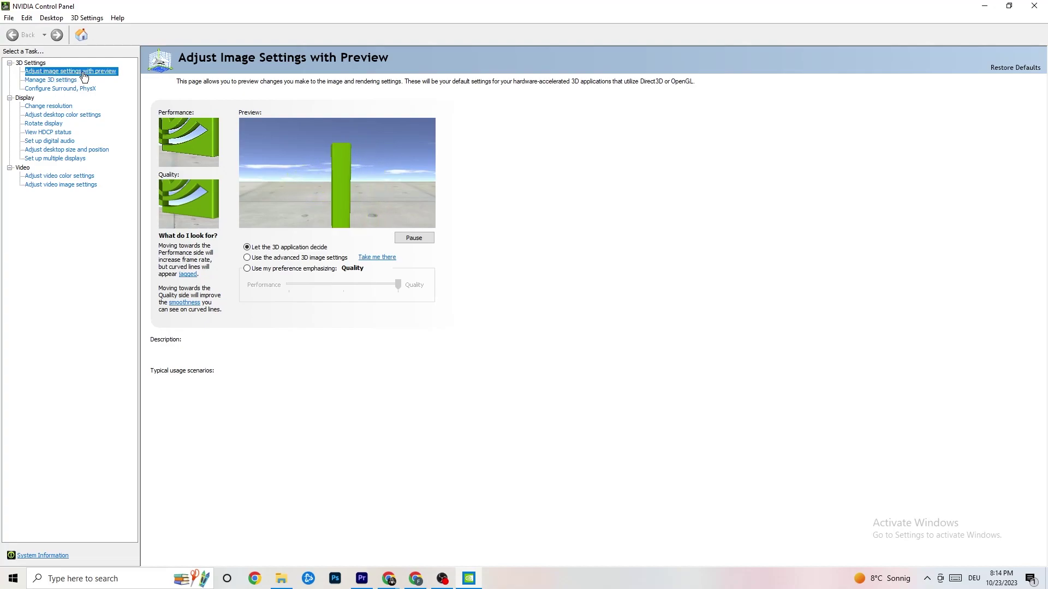
{"action": "mouse_move", "coordinate": [287, 252]}
{"action": "mouse_move", "coordinate": [334, 279]}
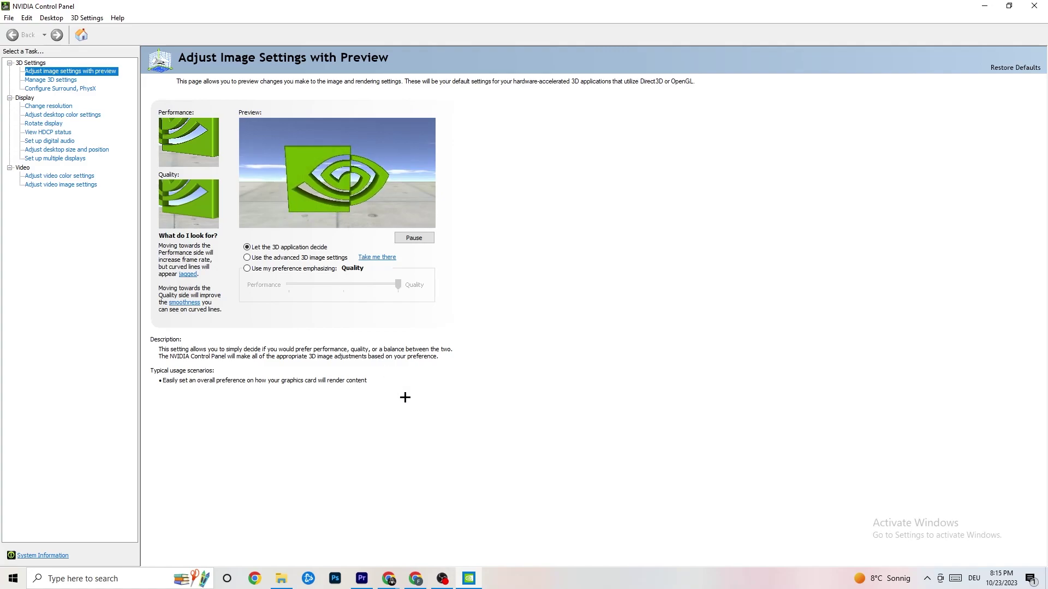
- Review the NVIDIA resolution settings, keeping 1080p, 1920 × 1080 (native), and close NVIDIA Control Panel
{"action": "left_click", "coordinate": [44, 108]}
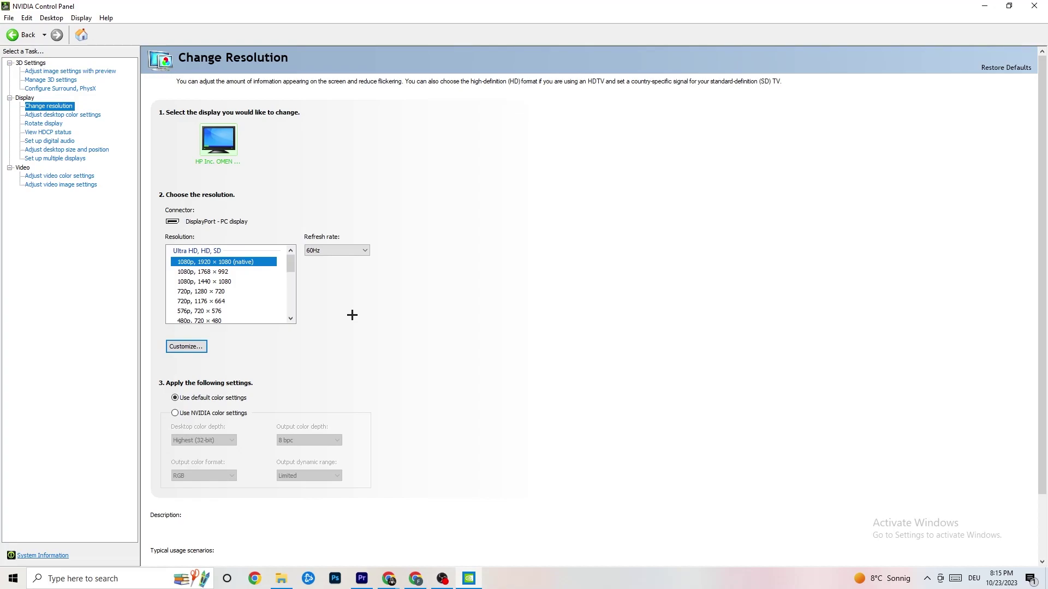
{"action": "left_click", "coordinate": [224, 263]}
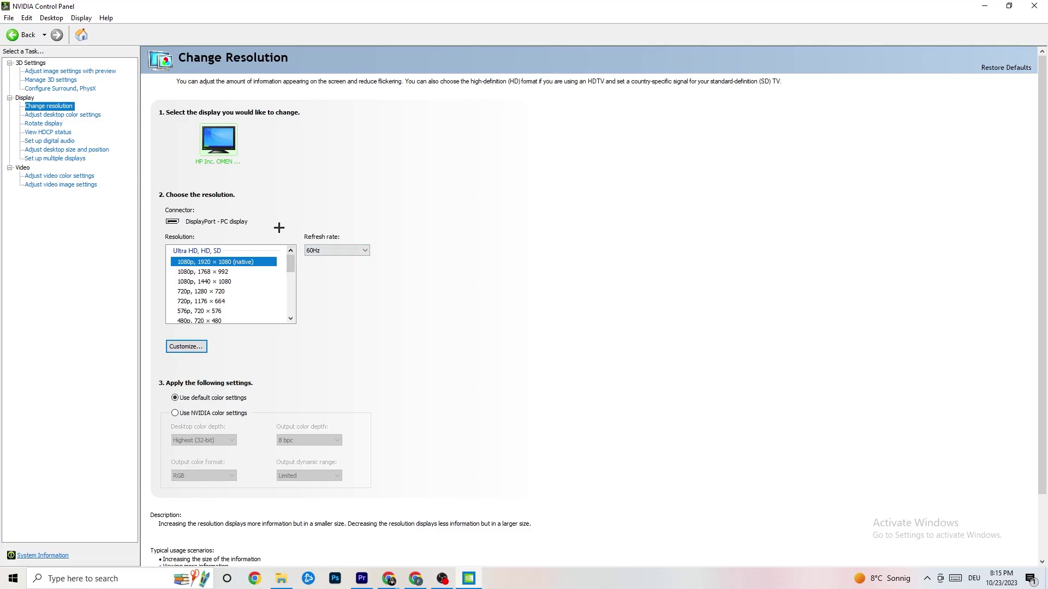
{"action": "scroll", "coordinate": [291, 264], "scroll_direction": "down", "scroll_amount": 1}
{"action": "scroll", "coordinate": [291, 264], "scroll_direction": "up", "scroll_amount": 1}
{"action": "key", "text": "alt+F4"}
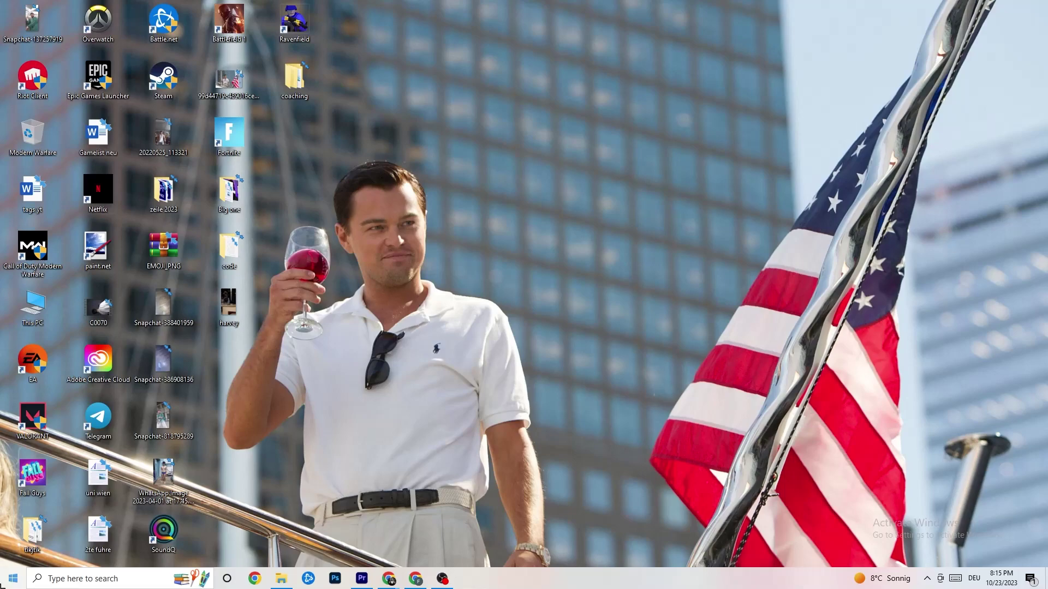
- Show the Windows power choices for restarting the PC and return to the desktop without choosing one
{"action": "left_click", "coordinate": [13, 578]}
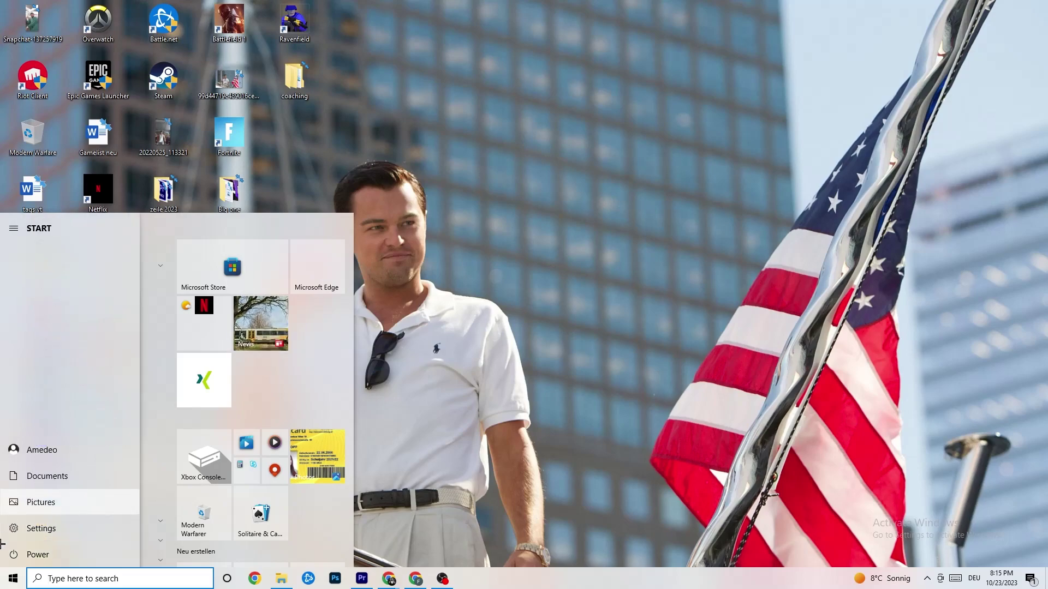
{"action": "left_click", "coordinate": [16, 554]}
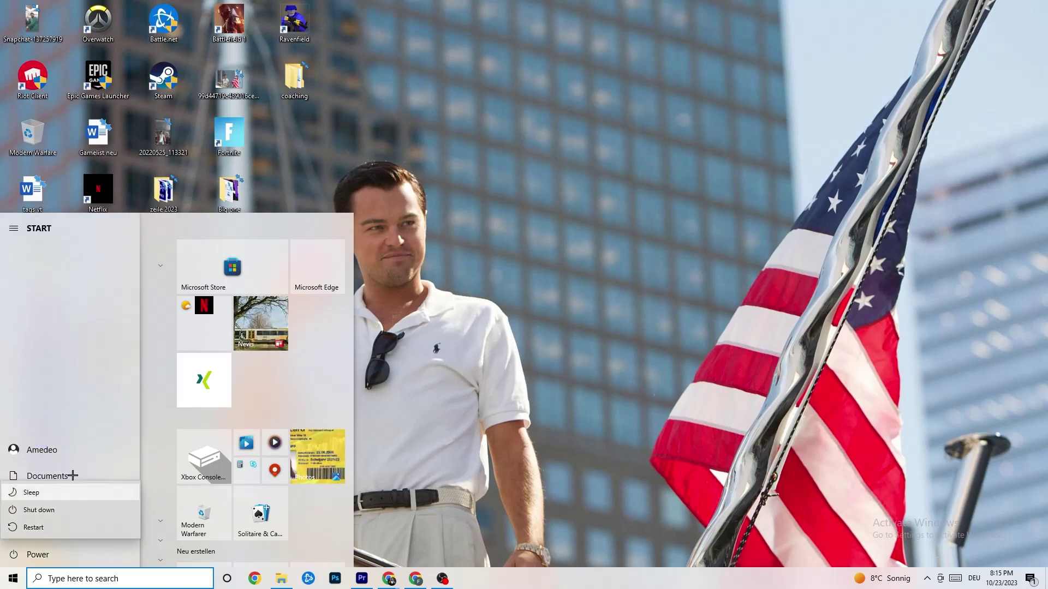
{"action": "left_click", "coordinate": [578, 278]}
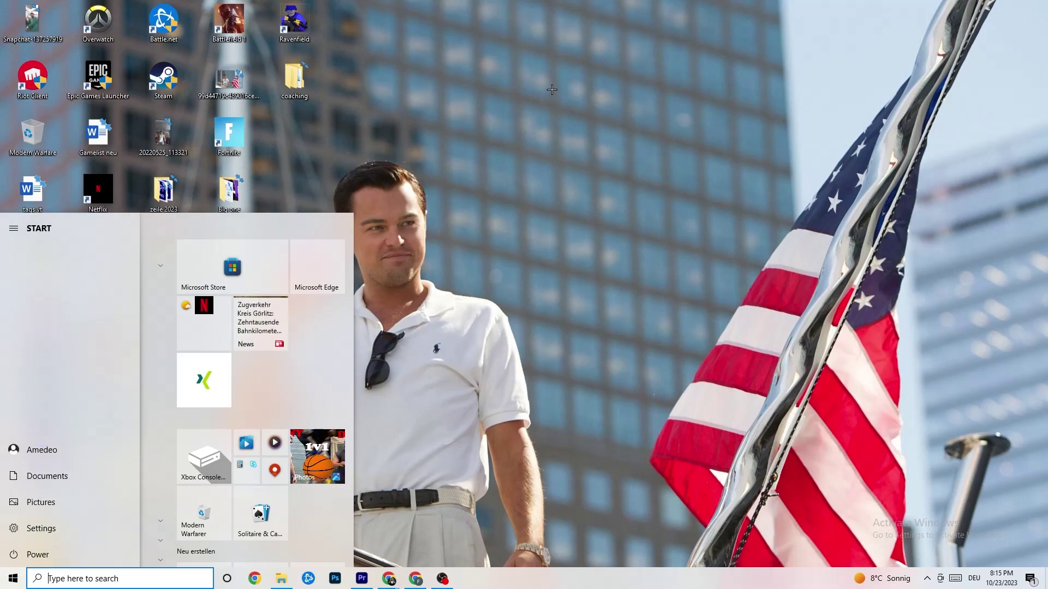
{"action": "left_click", "coordinate": [298, 196]}
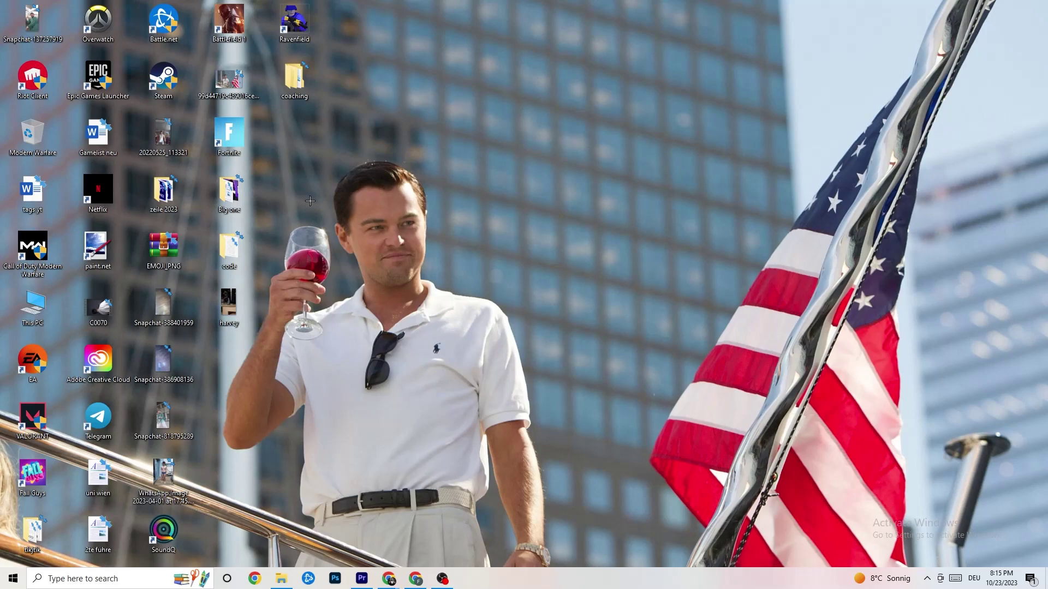